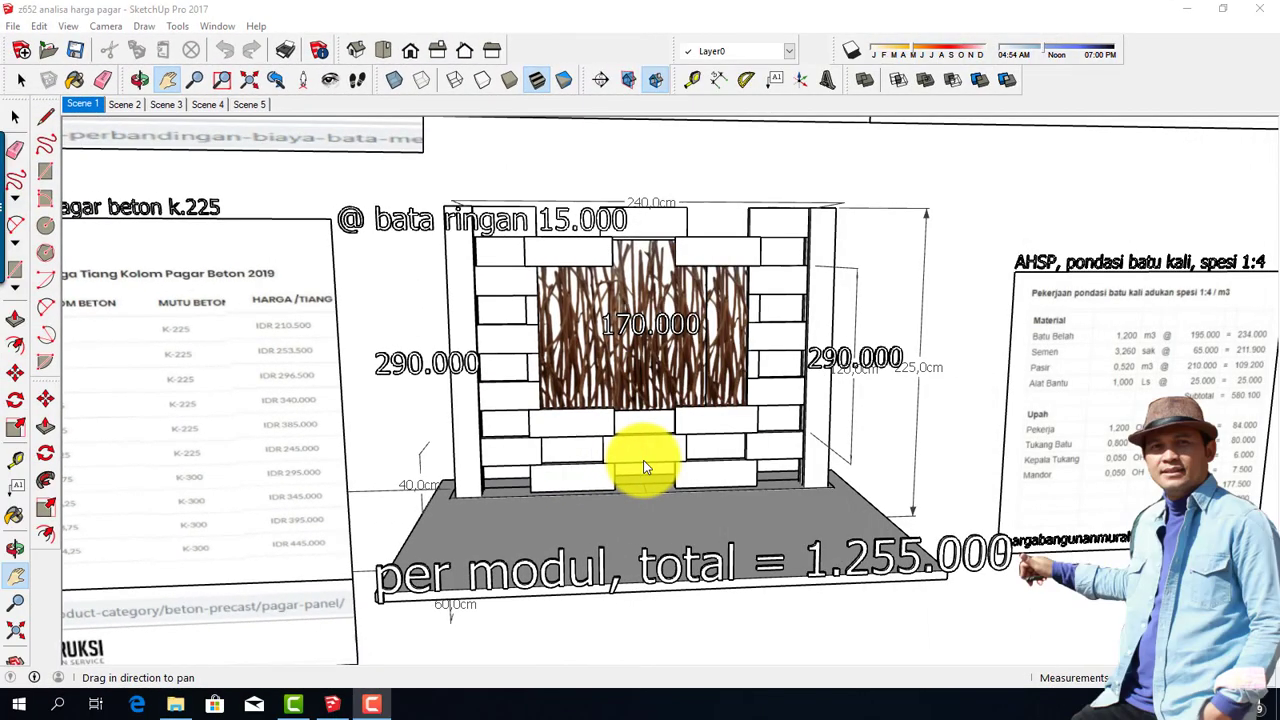
Orbit the fence toward a front-on view between the two price tables and zoom in slightly.
{"action": "left_click", "coordinate": [16, 550]}
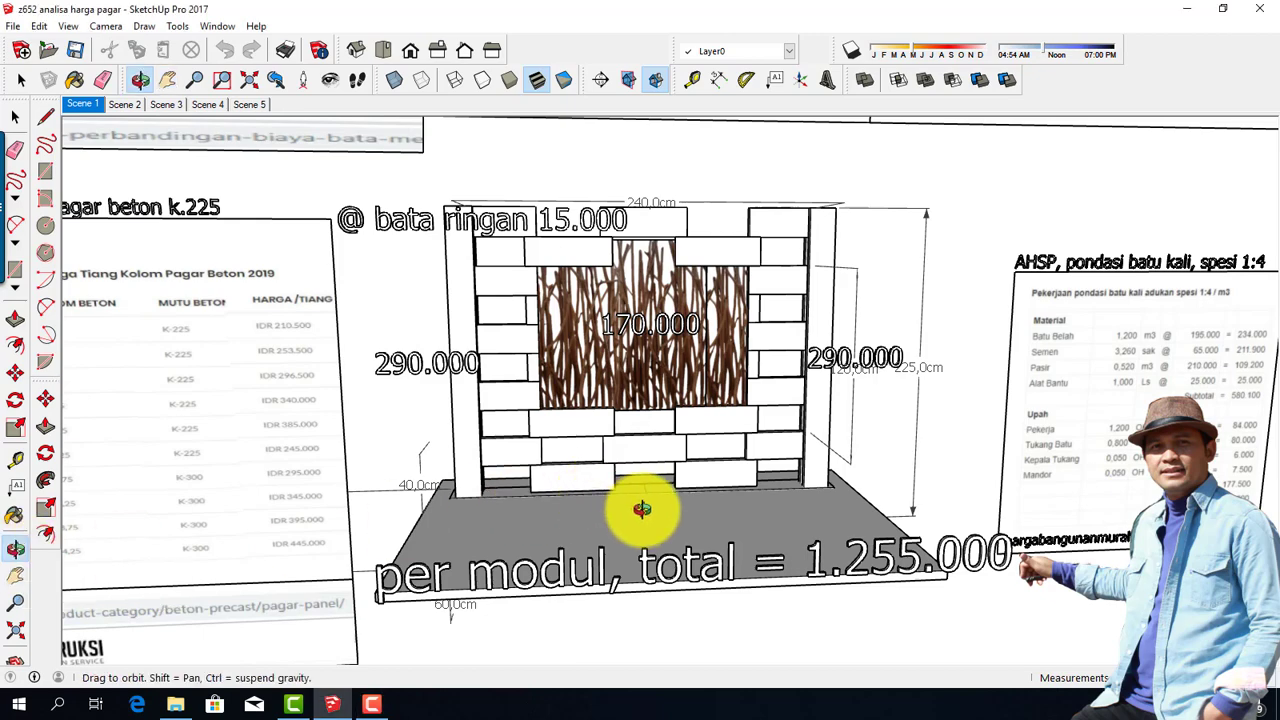
{"action": "left_click_drag", "start_coordinate": [671, 486], "coordinate": [635, 463]}
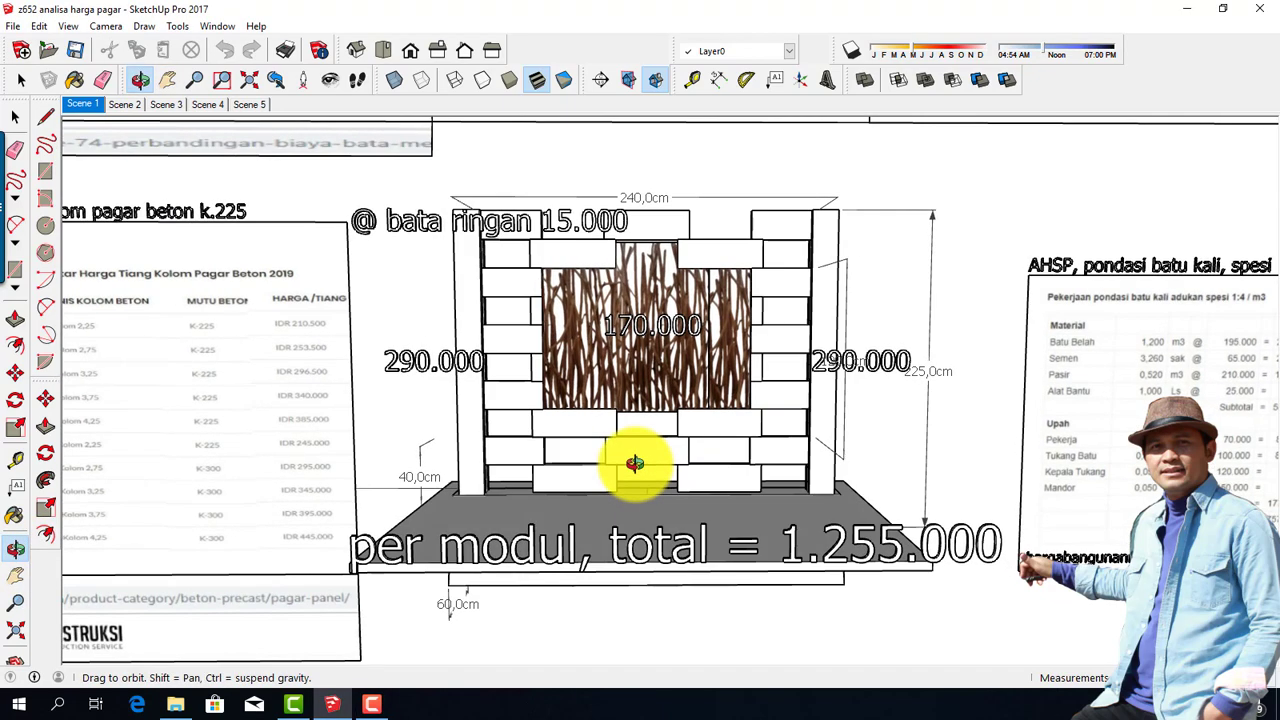
{"action": "left_click_drag", "start_coordinate": [757, 457], "coordinate": [660, 463]}
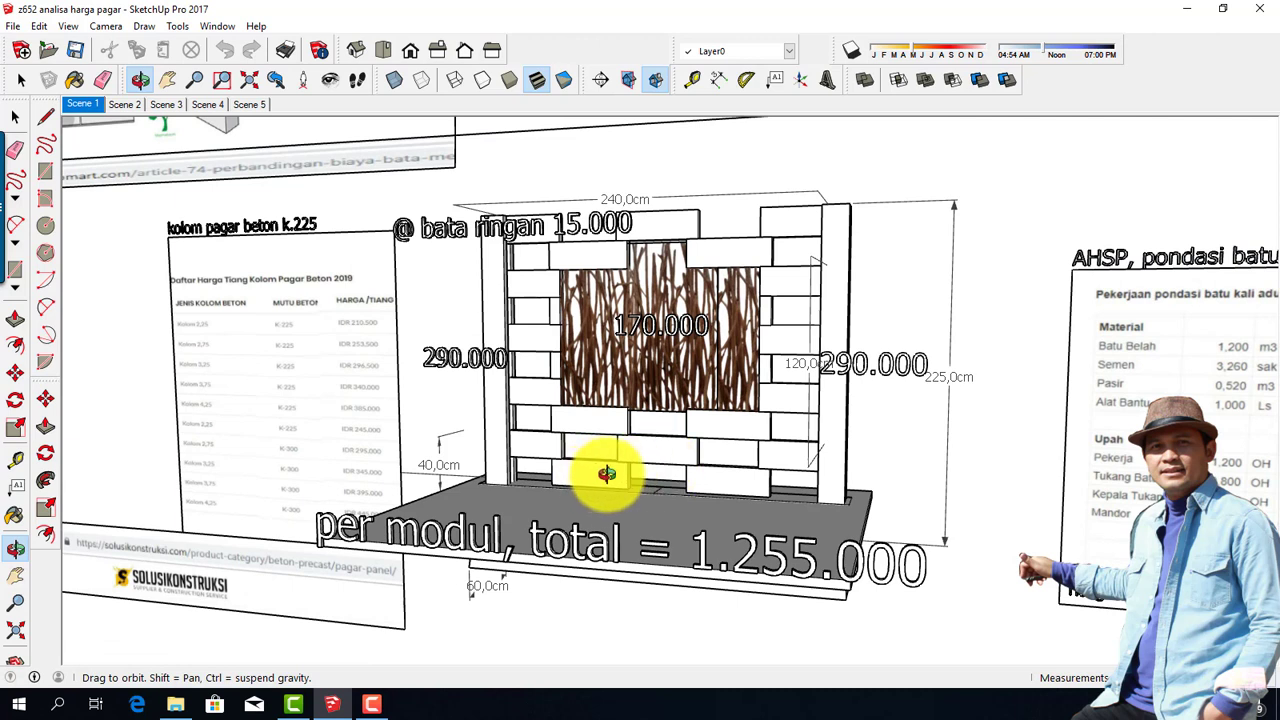
{"action": "left_click_drag", "start_coordinate": [613, 473], "coordinate": [682, 470]}
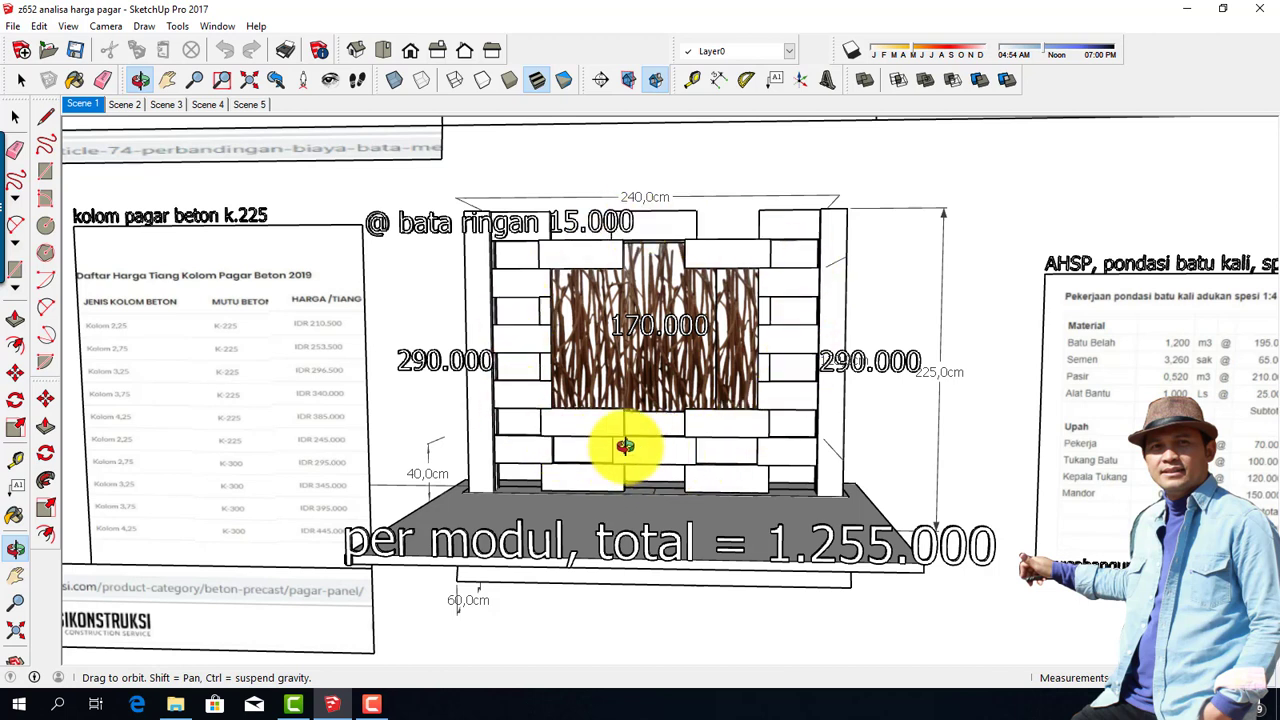
{"action": "scroll", "coordinate": [625, 446], "scroll_direction": "up", "scroll_amount": 1}
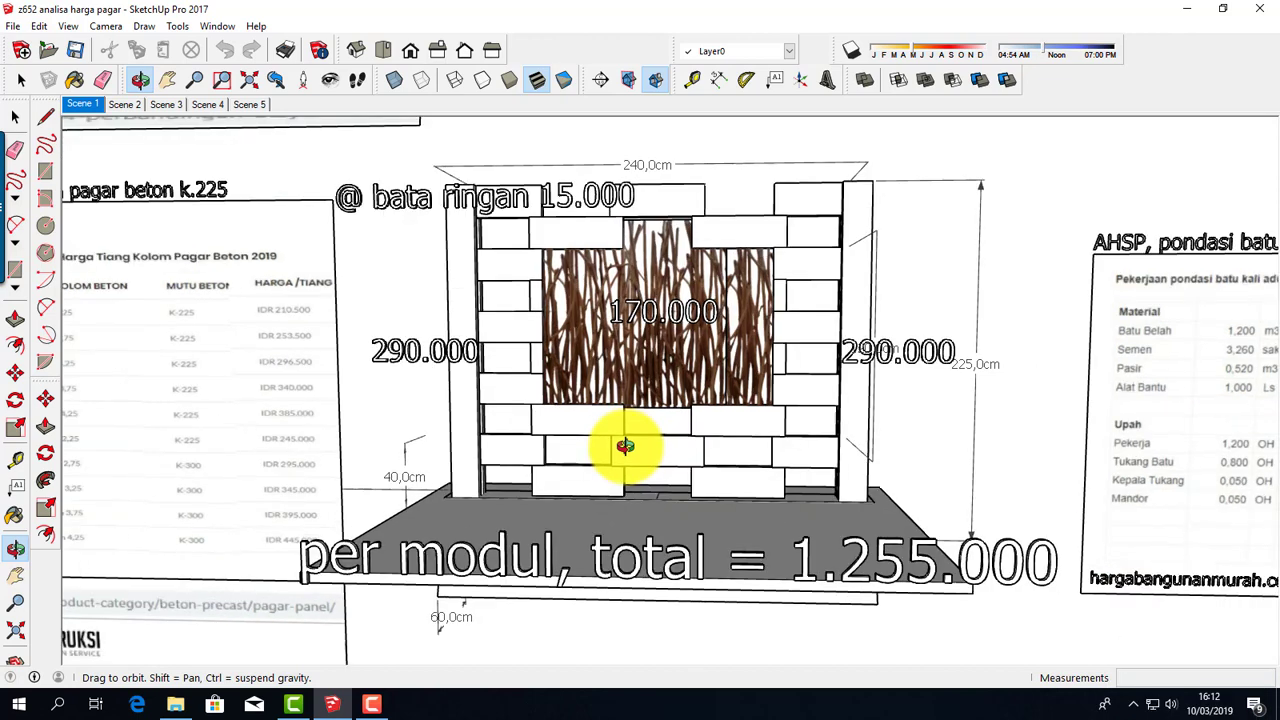
Orbit to a low frontal view of the wall and base slab, then pan down and zoom closer.
{"action": "mouse_move", "coordinate": [625, 446]}
{"action": "left_mouse_down"}
{"action": "mouse_move", "coordinate": [628, 411]}
{"action": "mouse_move", "coordinate": [587, 423]}
{"action": "left_mouse_up"}
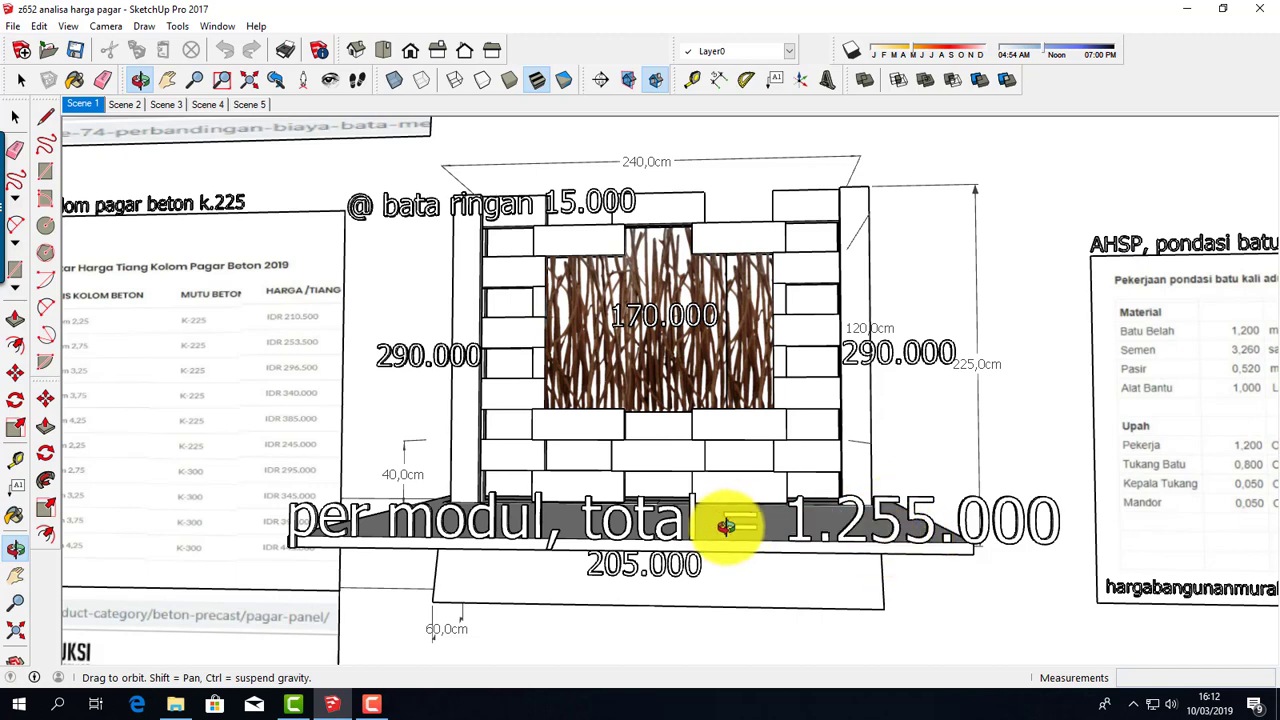
{"action": "left_click_drag", "start_coordinate": [712, 457], "coordinate": [722, 494]}
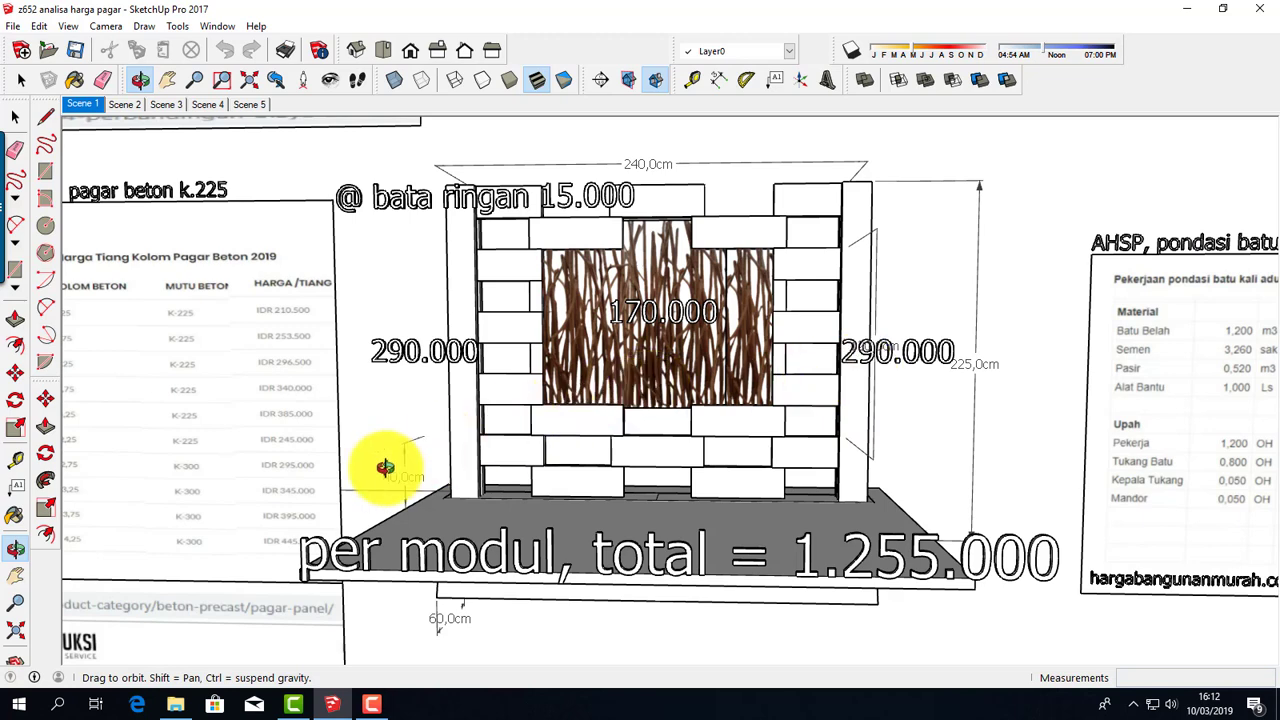
{"action": "left_click", "coordinate": [15, 575]}
{"action": "left_click_drag", "start_coordinate": [687, 432], "coordinate": [682, 462]}
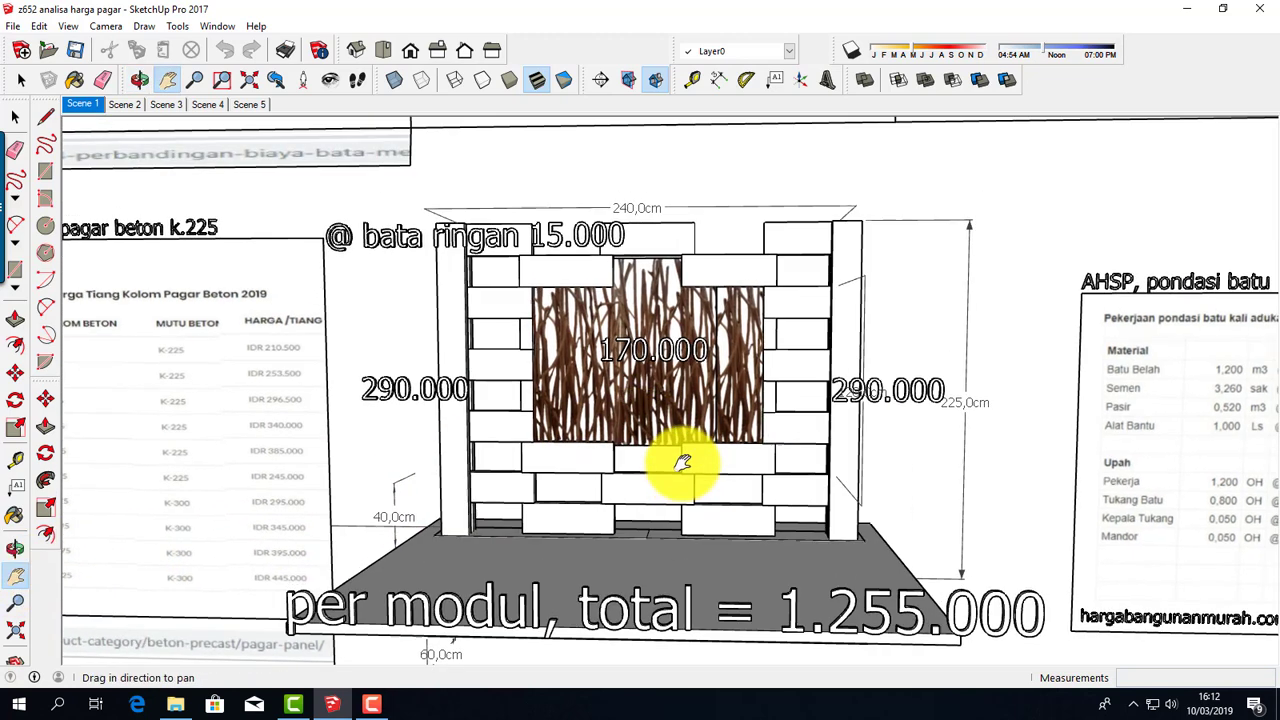
{"action": "scroll", "coordinate": [678, 458], "scroll_direction": "up", "scroll_amount": 2}
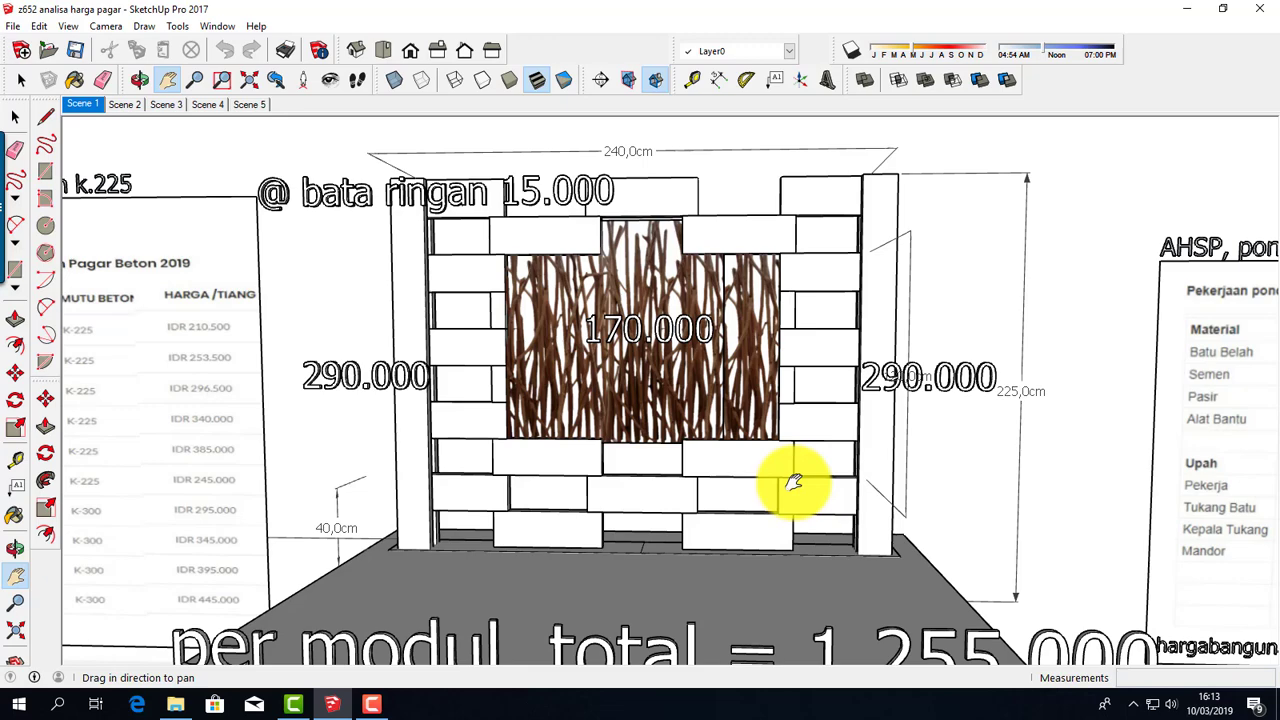
Zoom in on the twig panel and lower brick courses and orbit to a slightly angled front view.
{"action": "left_click", "coordinate": [15, 548]}
{"action": "mouse_move", "coordinate": [625, 487]}
{"action": "left_mouse_down"}
{"action": "mouse_move", "coordinate": [545, 510]}
{"action": "mouse_move", "coordinate": [687, 502]}
{"action": "left_mouse_up"}
{"action": "scroll", "coordinate": [687, 502], "scroll_direction": "up", "scroll_amount": 2}
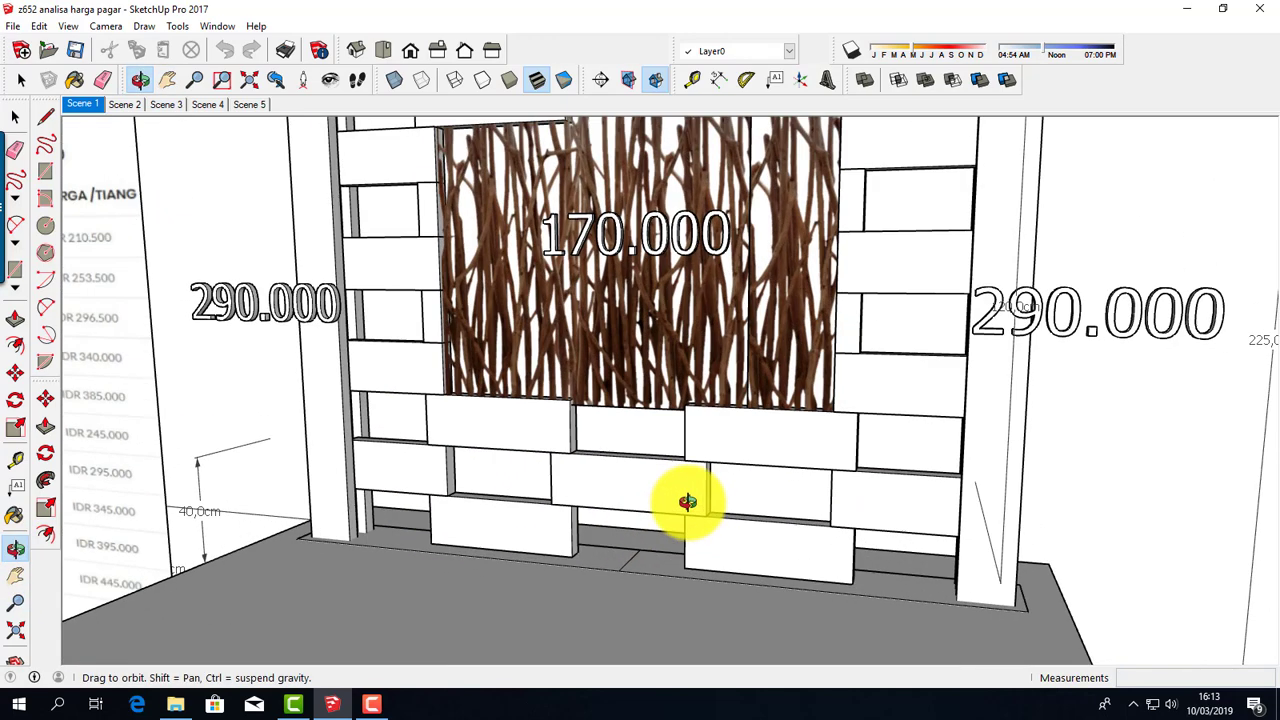
{"action": "scroll", "coordinate": [687, 502], "scroll_direction": "down", "scroll_amount": 2}
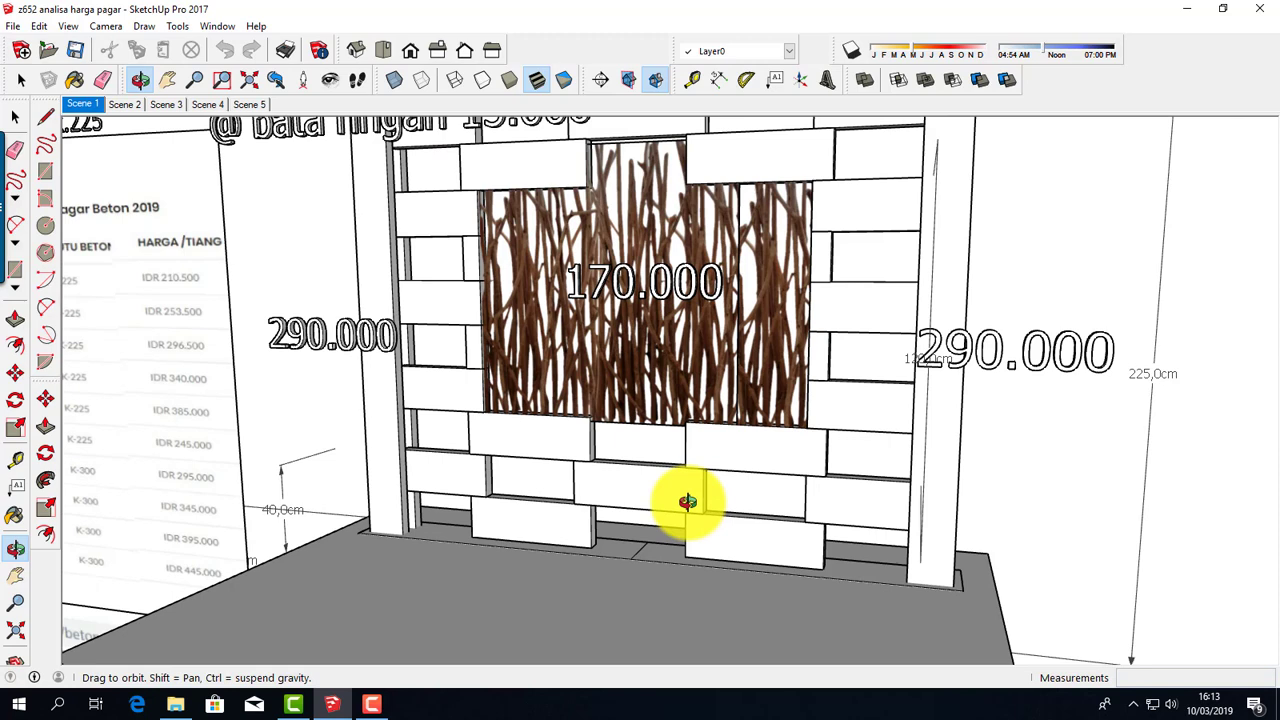
{"action": "mouse_move", "coordinate": [683, 477]}
{"action": "left_mouse_down"}
{"action": "mouse_move", "coordinate": [700, 491]}
{"action": "mouse_move", "coordinate": [723, 471]}
{"action": "left_mouse_up"}
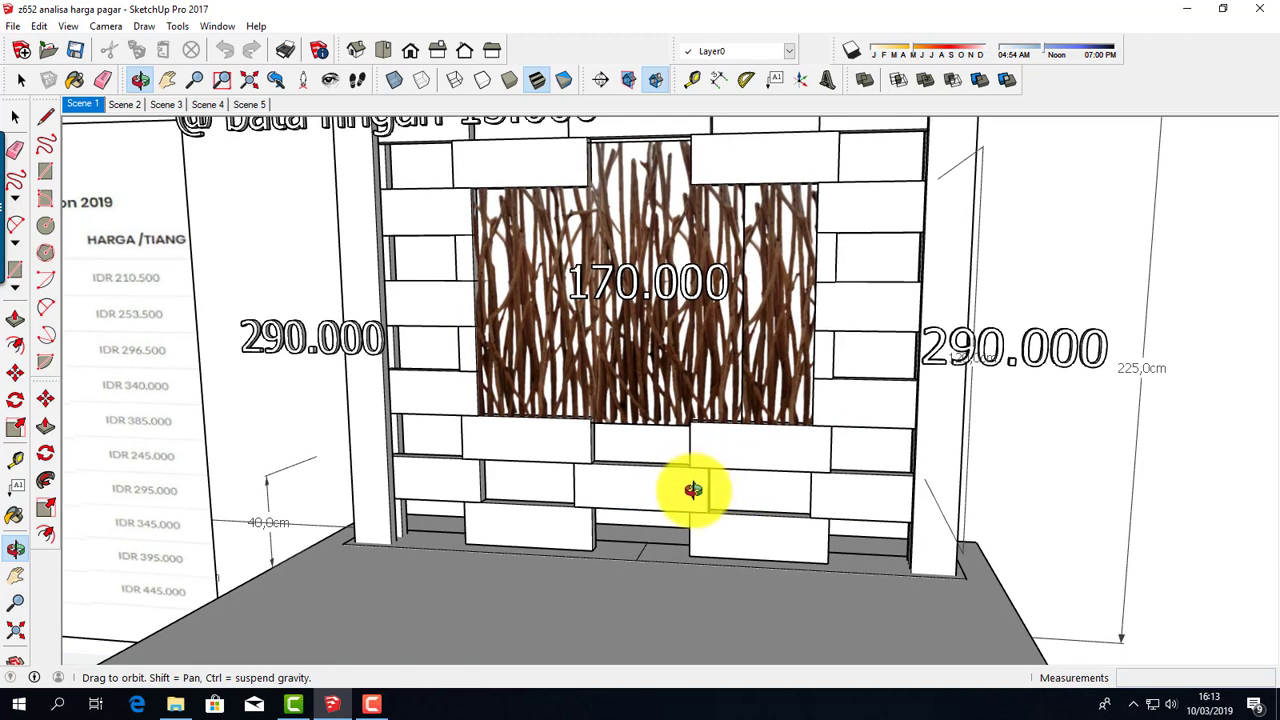
{"action": "mouse_move", "coordinate": [697, 466]}
{"action": "left_mouse_down"}
{"action": "mouse_move", "coordinate": [674, 480]}
{"action": "mouse_move", "coordinate": [700, 523]}
{"action": "mouse_move", "coordinate": [819, 482]}
{"action": "left_mouse_up"}
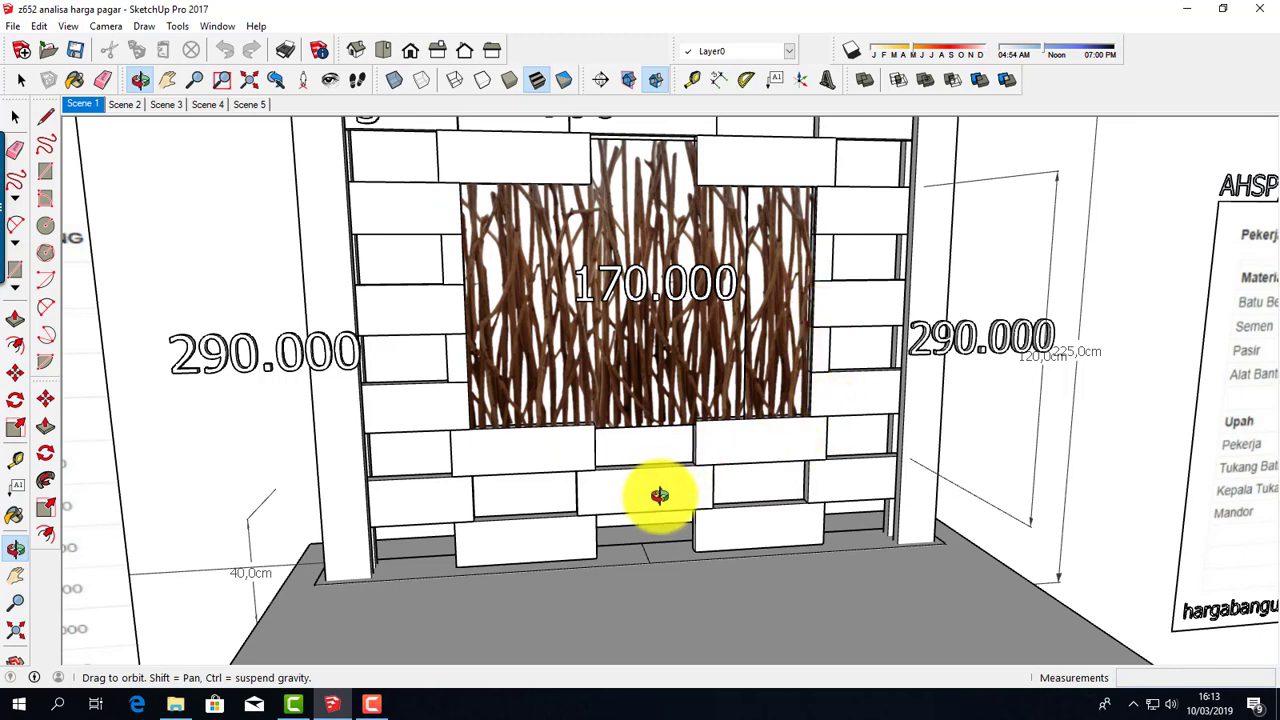
{"action": "left_click_drag", "start_coordinate": [684, 489], "coordinate": [638, 487]}
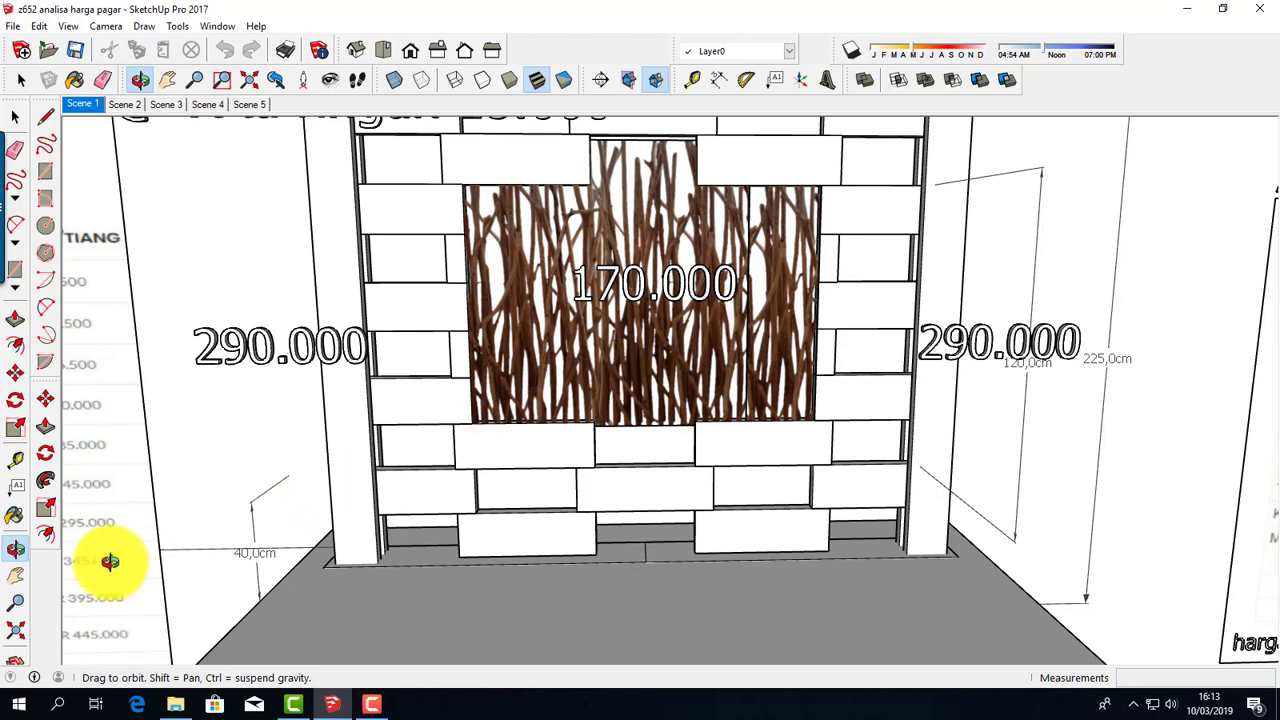
Zoom well out to show the full fence, cost labels and price tables, then pan and zoom back slightly.
{"action": "left_click", "coordinate": [17, 577]}
{"action": "left_click_drag", "start_coordinate": [590, 297], "coordinate": [603, 347]}
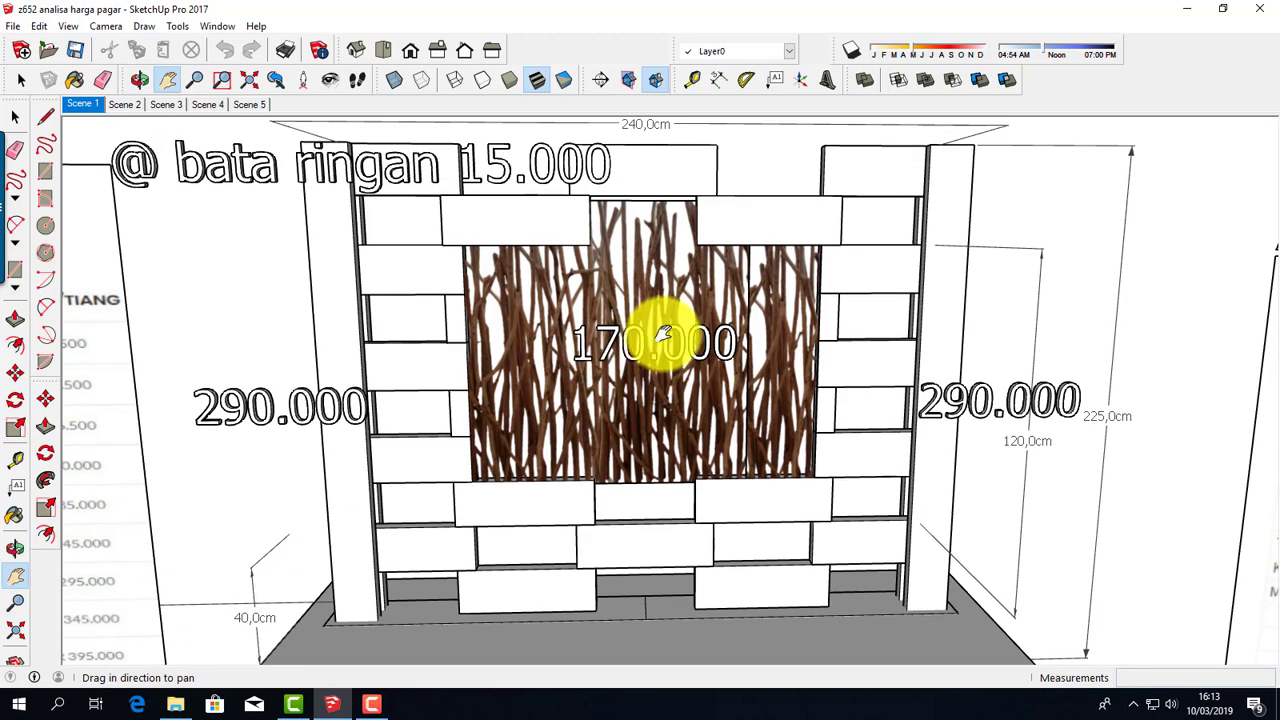
{"action": "scroll", "coordinate": [603, 347], "scroll_direction": "down", "scroll_amount": 2}
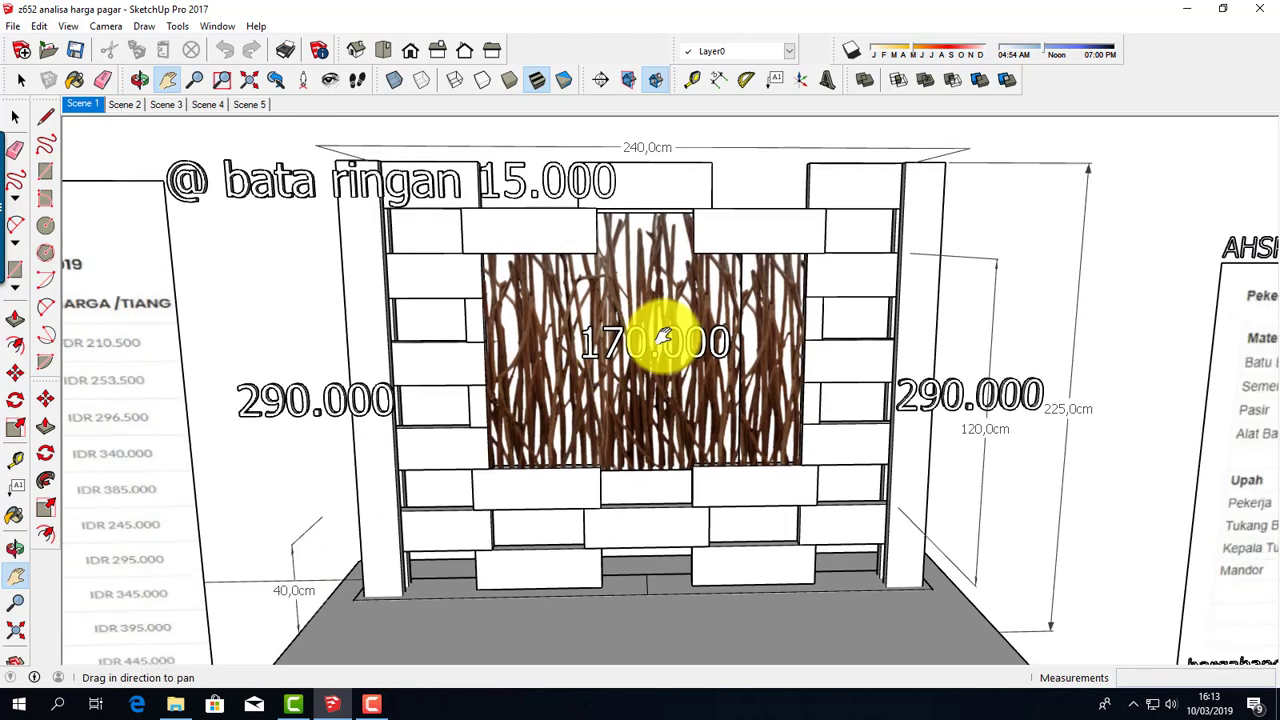
{"action": "left_click", "coordinate": [15, 552]}
{"action": "scroll", "coordinate": [630, 463], "scroll_direction": "down", "scroll_amount": 1}
{"action": "scroll", "coordinate": [625, 460], "scroll_direction": "down", "scroll_amount": 1}
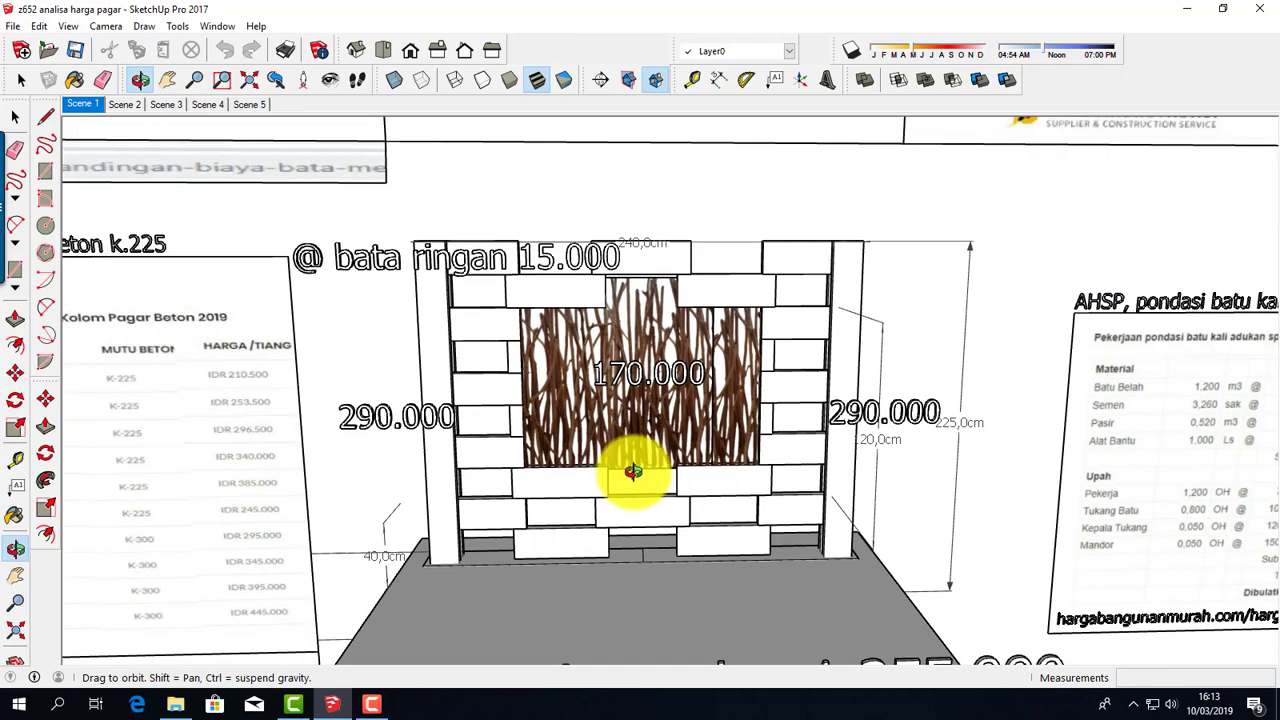
{"action": "scroll", "coordinate": [638, 489], "scroll_direction": "down", "scroll_amount": 1}
{"action": "scroll", "coordinate": [638, 489], "scroll_direction": "down", "scroll_amount": 1}
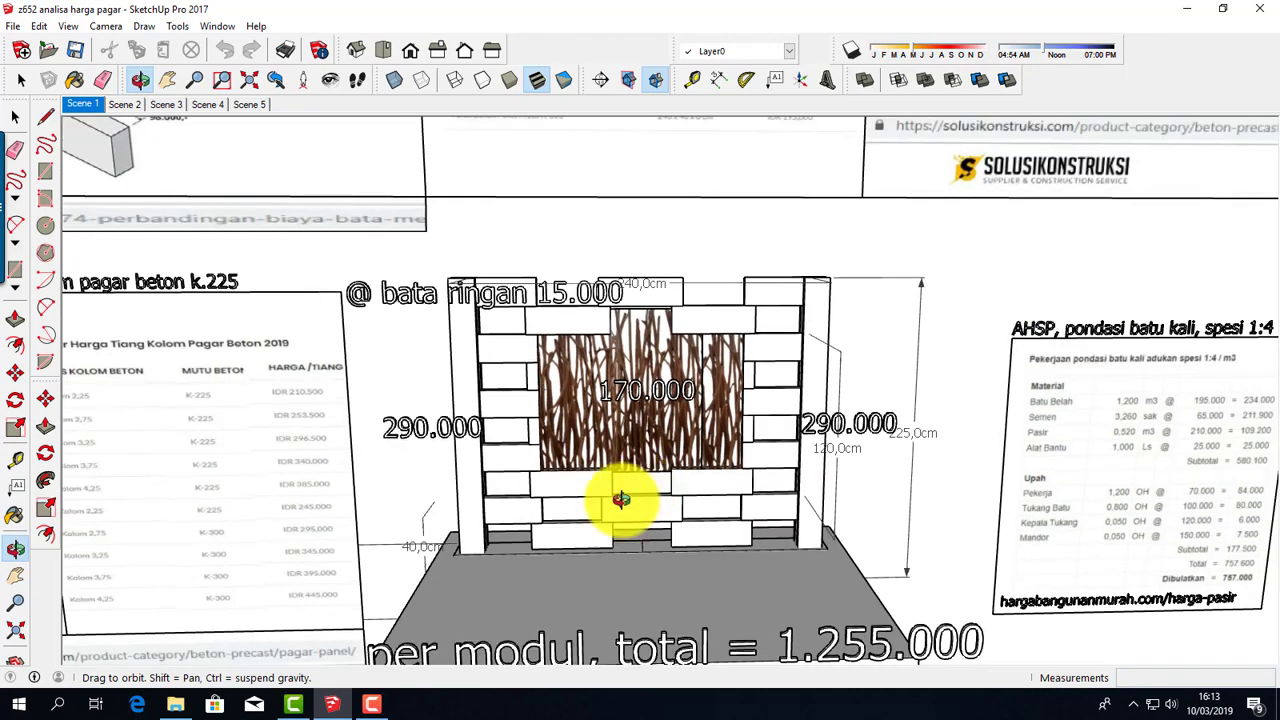
{"action": "left_click", "coordinate": [22, 577]}
{"action": "left_click_drag", "start_coordinate": [777, 523], "coordinate": [763, 494]}
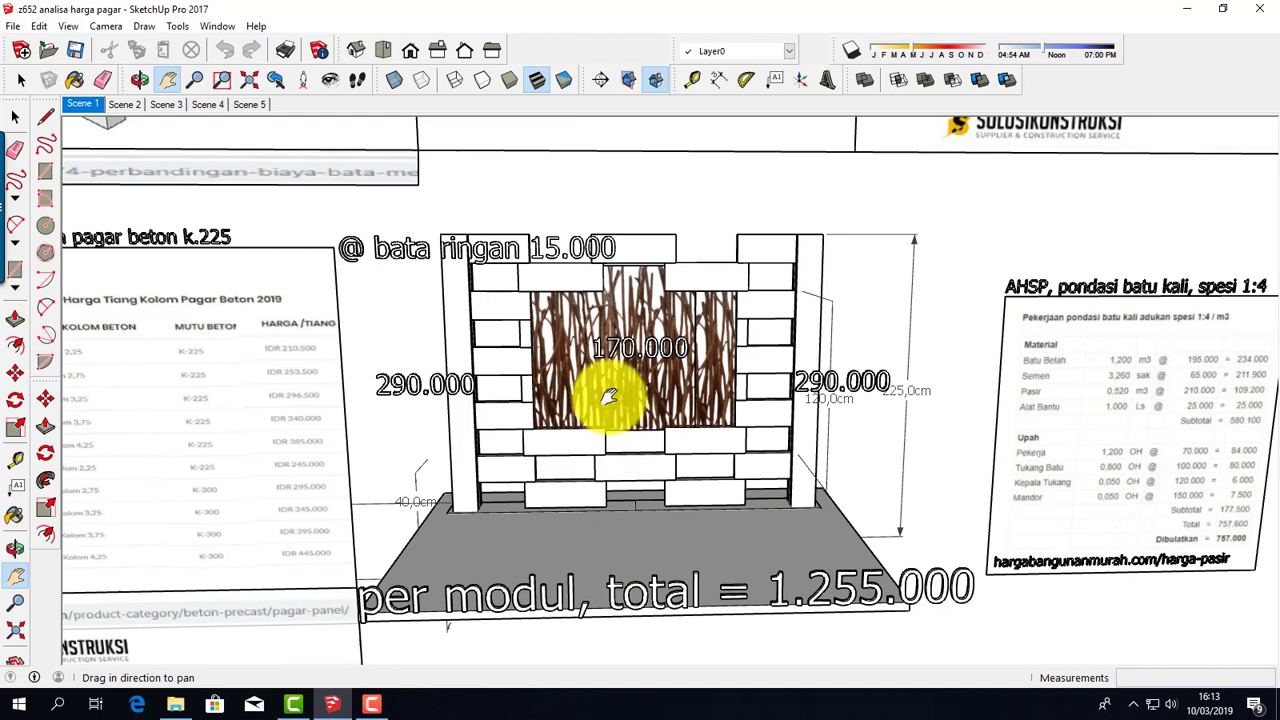
{"action": "scroll", "coordinate": [600, 370], "scroll_direction": "up", "scroll_amount": 1}
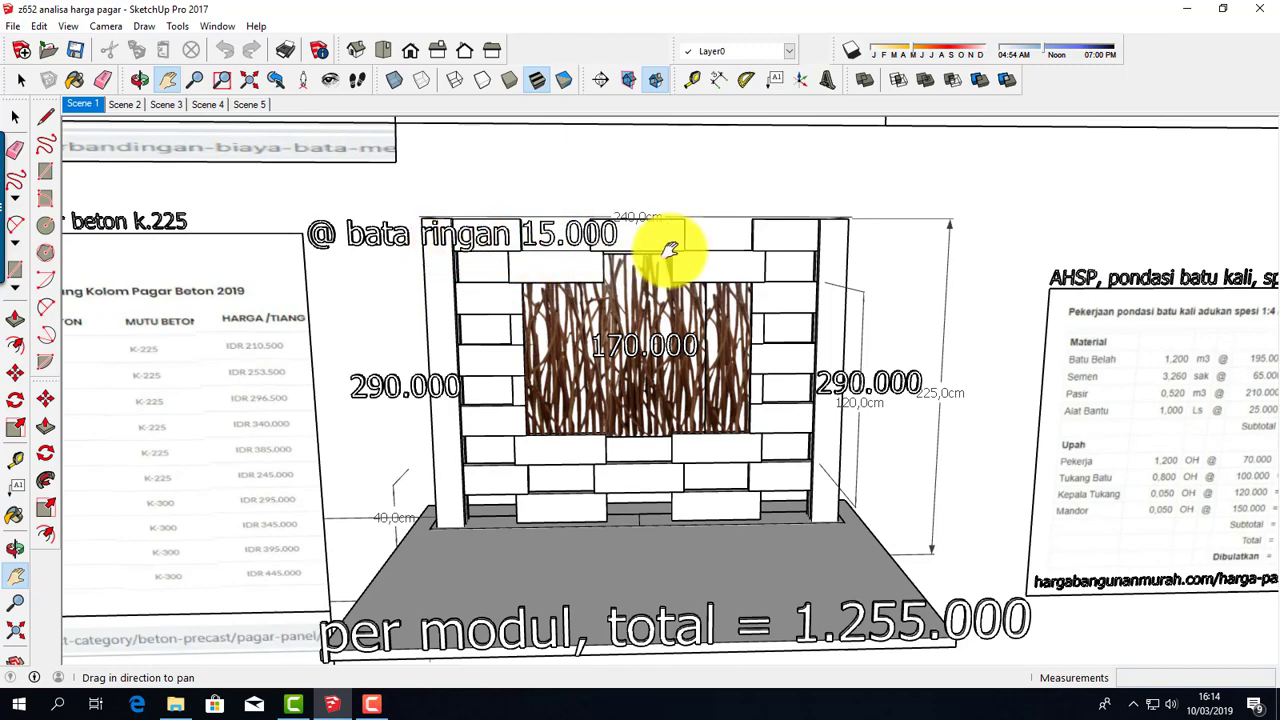
Pan and zoom onto the lightweight-brick reference article and its cost calculation of 8,3 bricks per square metre.
{"action": "mouse_move", "coordinate": [568, 300]}
{"action": "left_mouse_down"}
{"action": "mouse_move", "coordinate": [672, 400]}
{"action": "mouse_move", "coordinate": [699, 385]}
{"action": "left_mouse_up"}
{"action": "scroll", "coordinate": [793, 298], "scroll_direction": "down", "scroll_amount": 2}
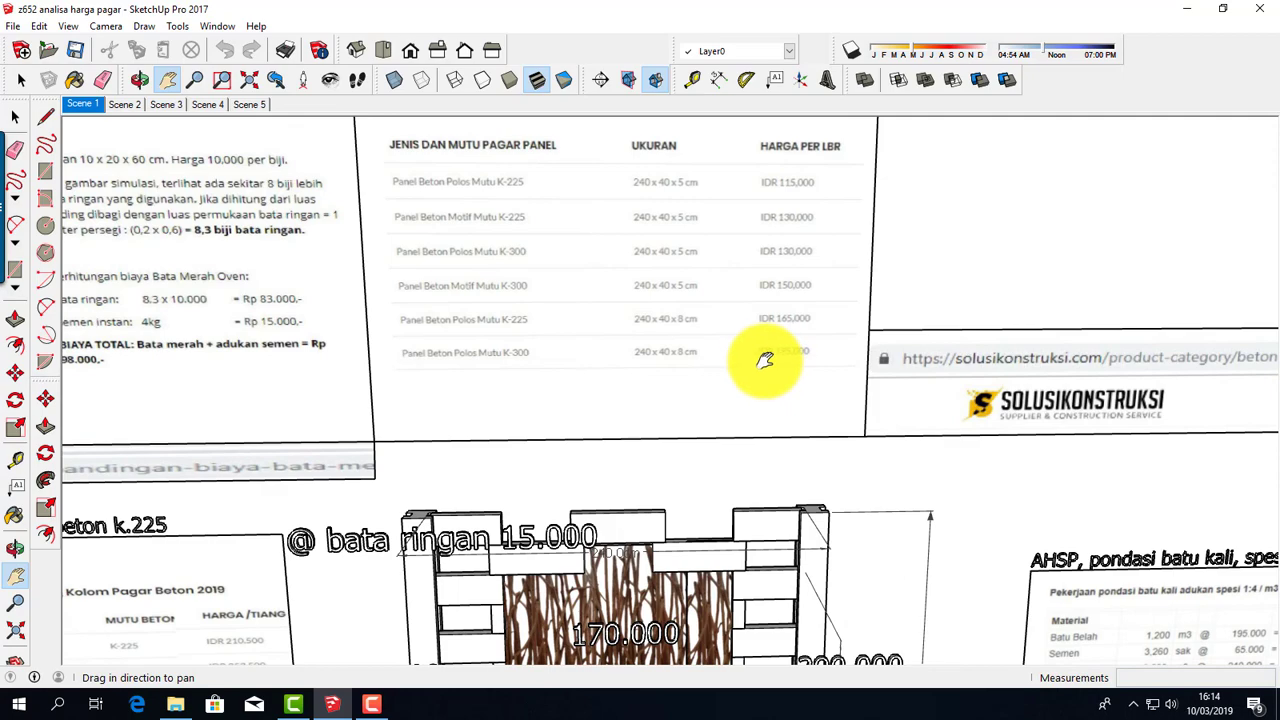
{"action": "scroll", "coordinate": [766, 357], "scroll_direction": "down", "scroll_amount": 2}
{"action": "scroll", "coordinate": [765, 368], "scroll_direction": "up", "scroll_amount": 1}
{"action": "left_click_drag", "start_coordinate": [391, 351], "coordinate": [557, 351]}
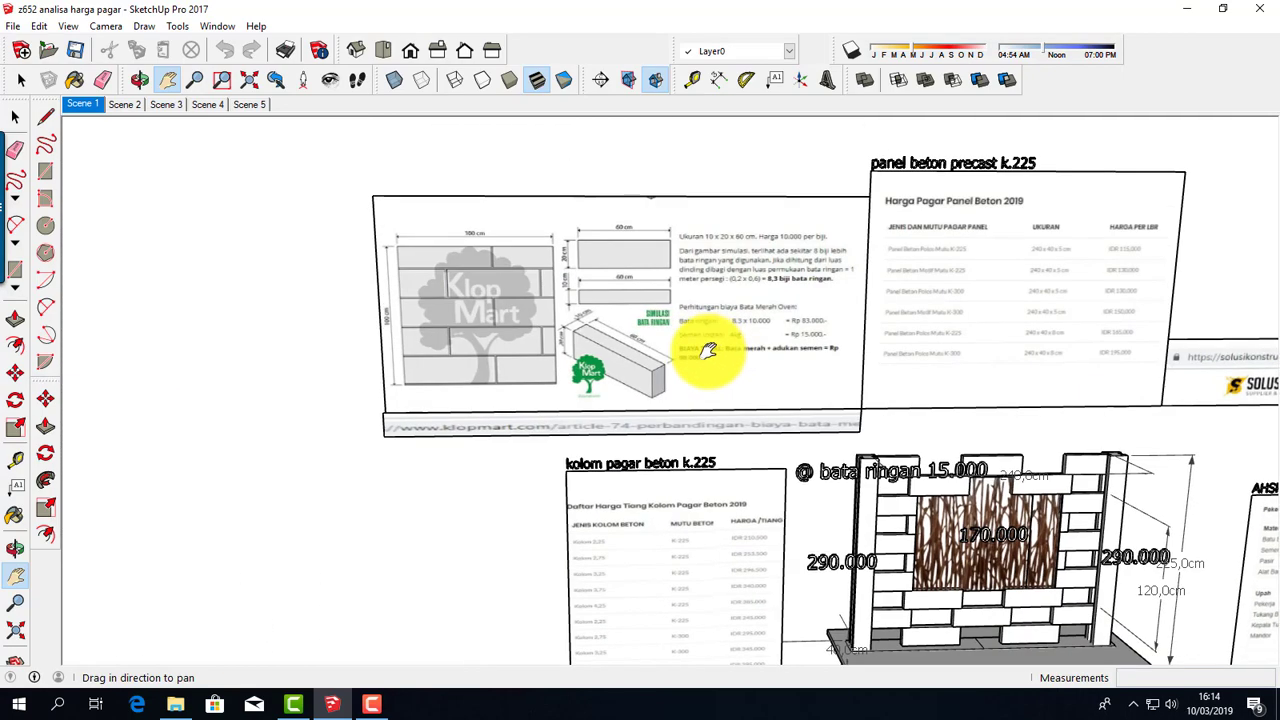
{"action": "scroll", "coordinate": [592, 350], "scroll_direction": "up", "scroll_amount": 2}
{"action": "scroll", "coordinate": [540, 420], "scroll_direction": "up", "scroll_amount": 1}
{"action": "scroll", "coordinate": [494, 491], "scroll_direction": "up", "scroll_amount": 2}
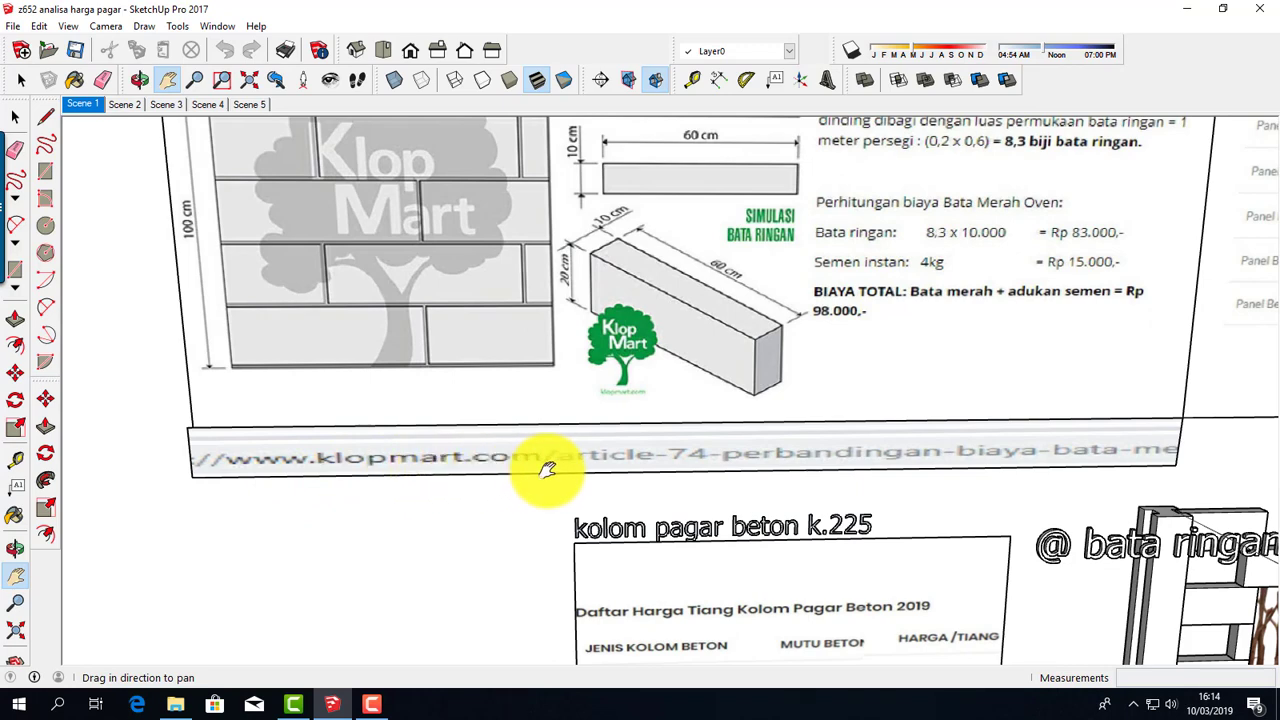
{"action": "mouse_move", "coordinate": [666, 466]}
{"action": "left_mouse_down"}
{"action": "mouse_move", "coordinate": [586, 509]}
{"action": "mouse_move", "coordinate": [554, 490]}
{"action": "mouse_move", "coordinate": [537, 509]}
{"action": "left_mouse_up"}
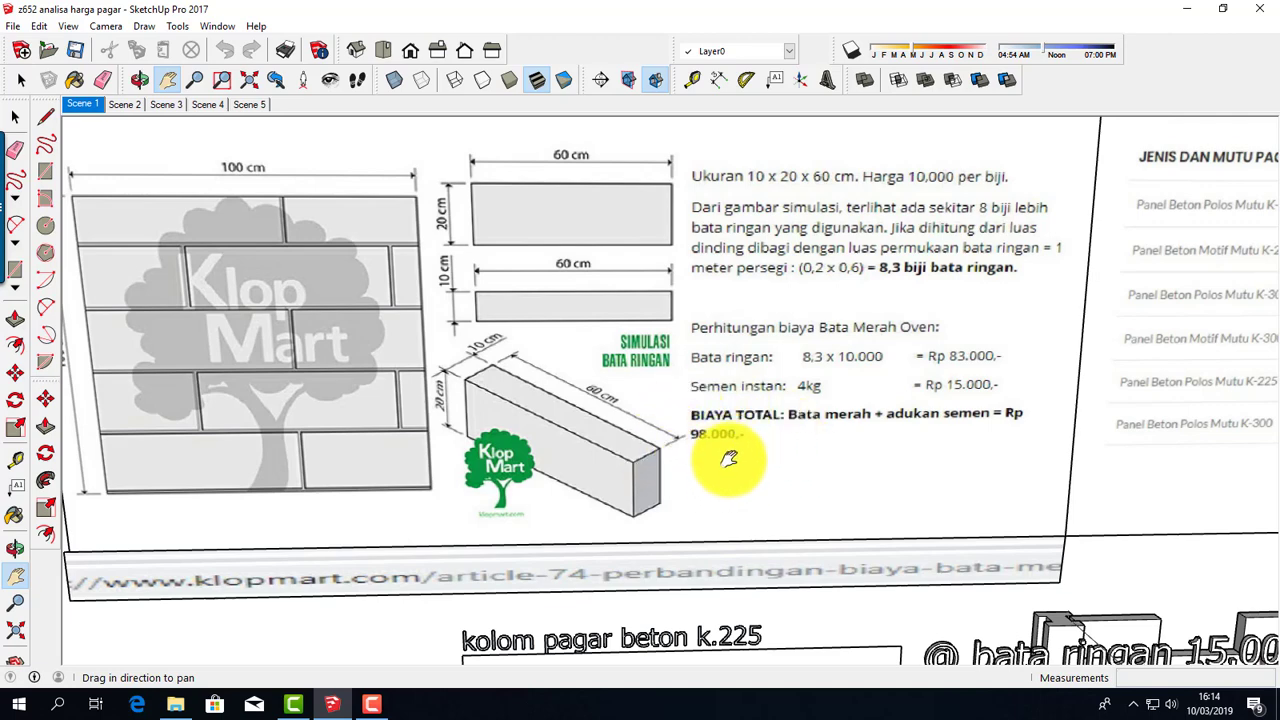
Pan past the panel price table to the fence model and AHSP panel.
{"action": "scroll", "coordinate": [391, 366], "scroll_direction": "down", "scroll_amount": 1}
{"action": "scroll", "coordinate": [391, 366], "scroll_direction": "down", "scroll_amount": 1}
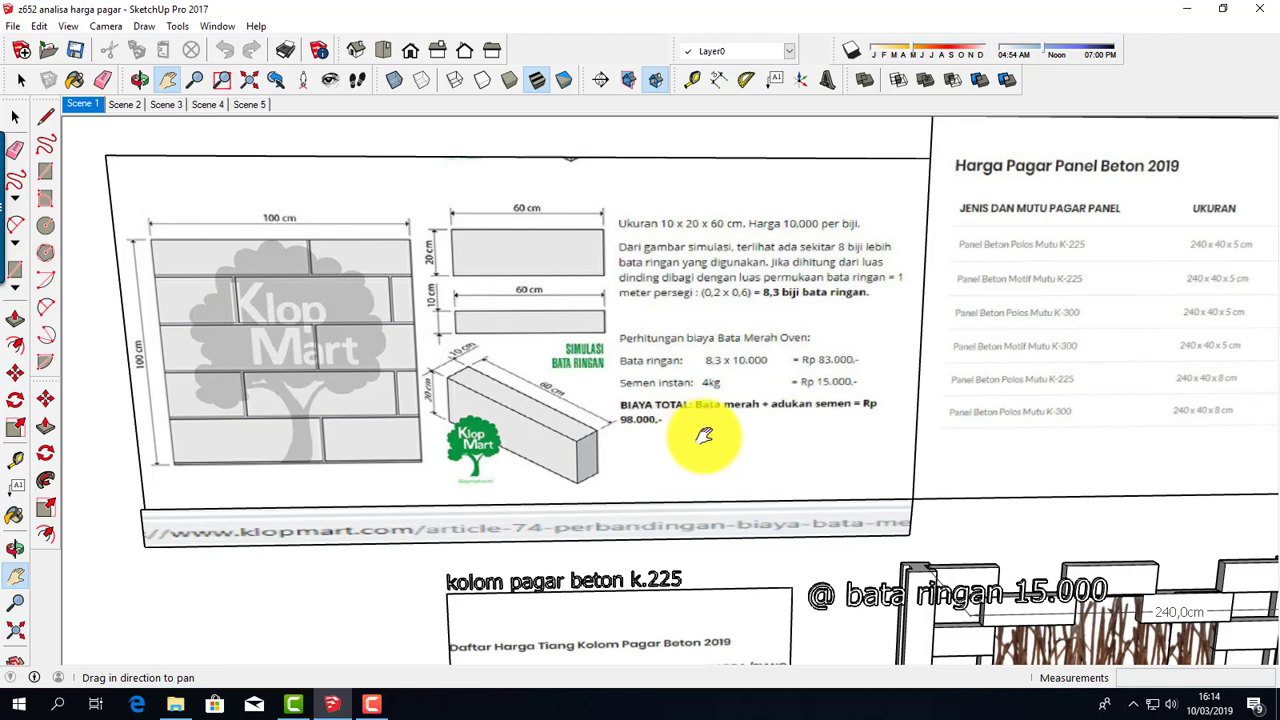
{"action": "left_click_drag", "start_coordinate": [748, 470], "coordinate": [623, 423]}
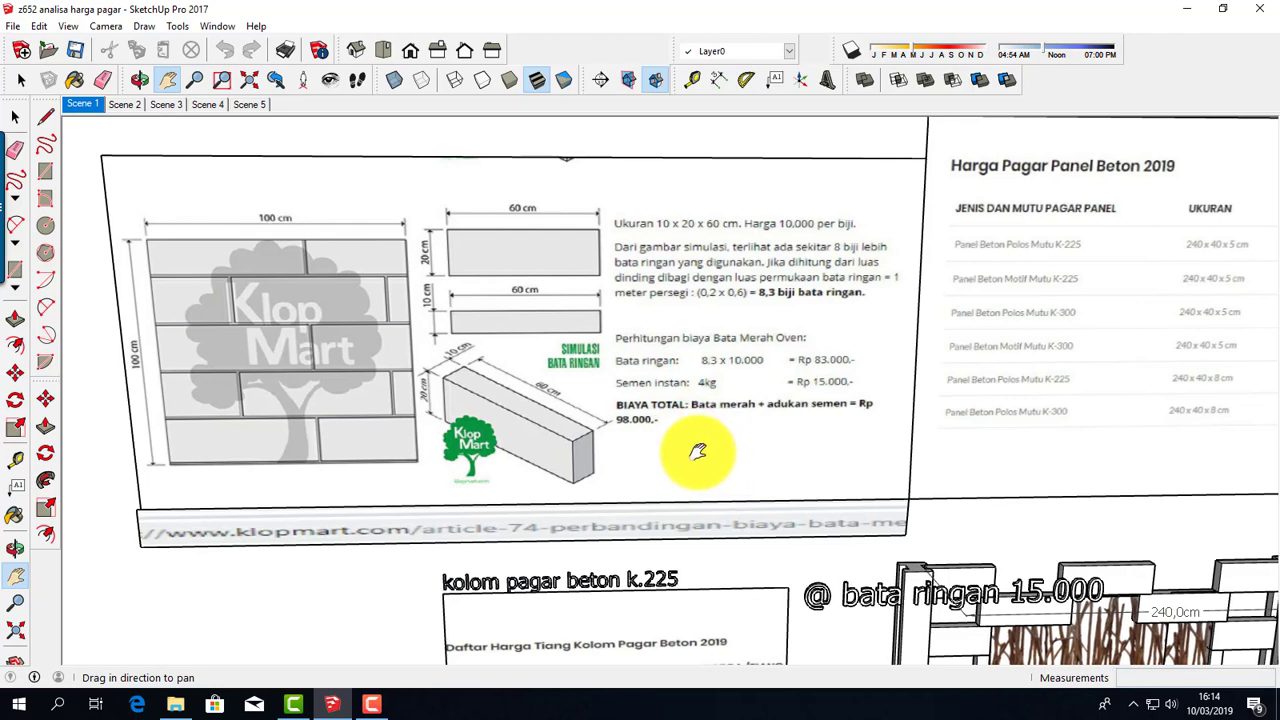
{"action": "scroll", "coordinate": [300, 395], "scroll_direction": "up", "scroll_amount": 2}
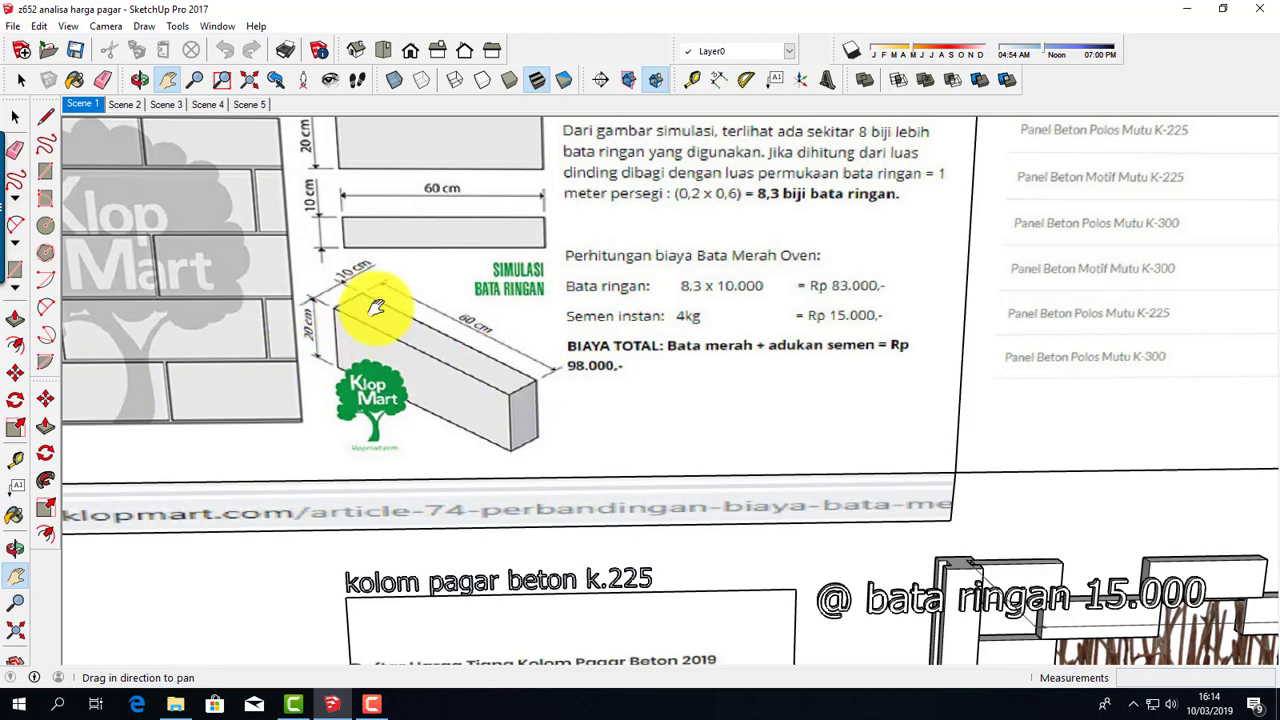
{"action": "scroll", "coordinate": [487, 315], "scroll_direction": "down", "scroll_amount": 2}
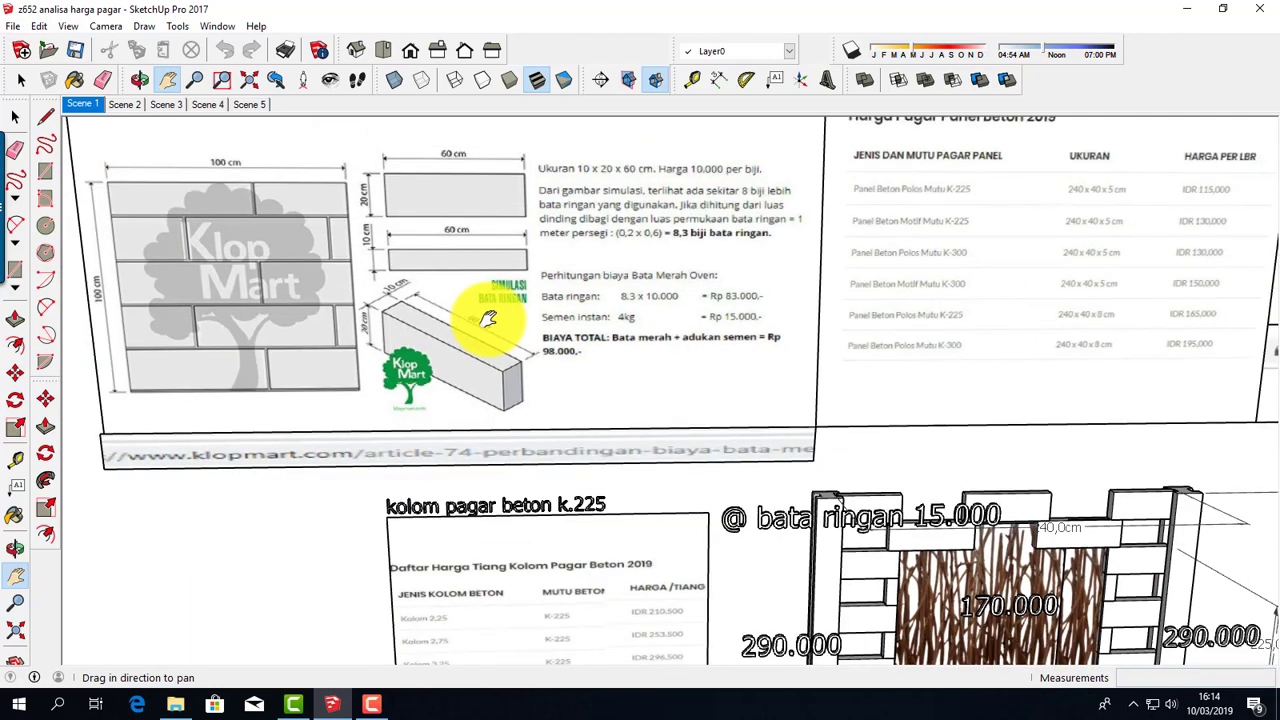
{"action": "scroll", "coordinate": [487, 318], "scroll_direction": "down", "scroll_amount": 1}
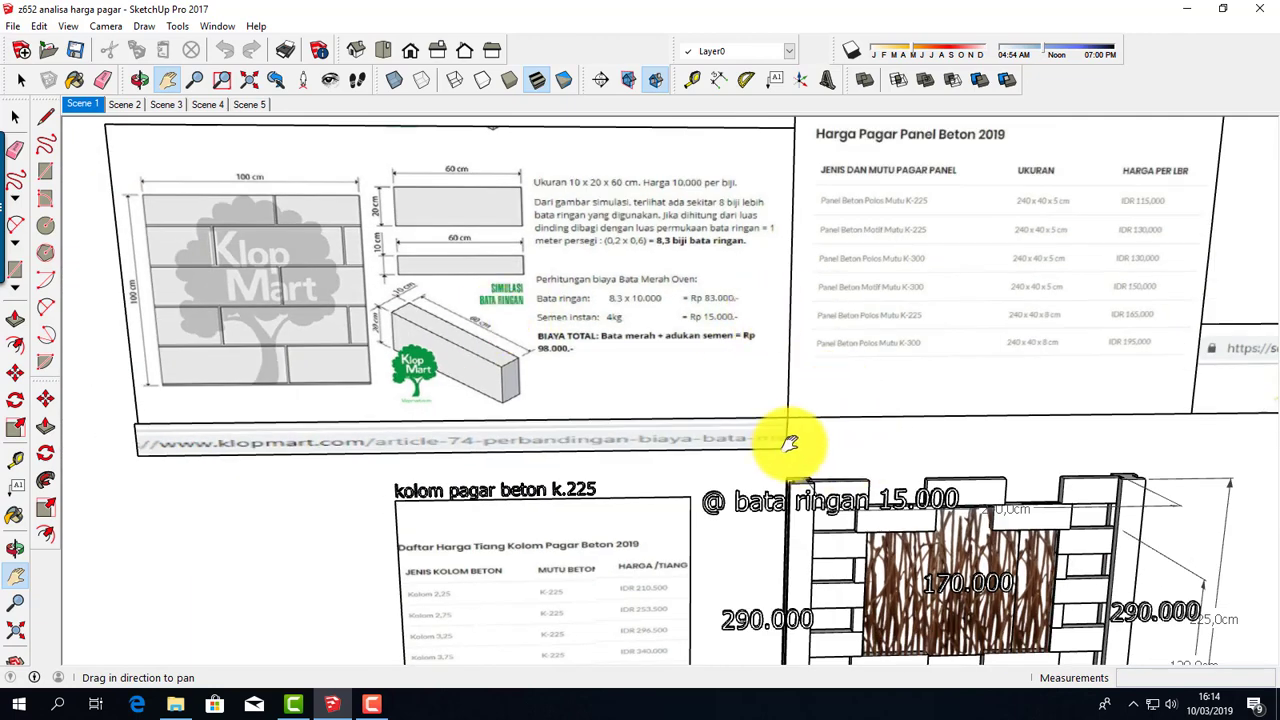
{"action": "left_click_drag", "start_coordinate": [809, 457], "coordinate": [611, 386]}
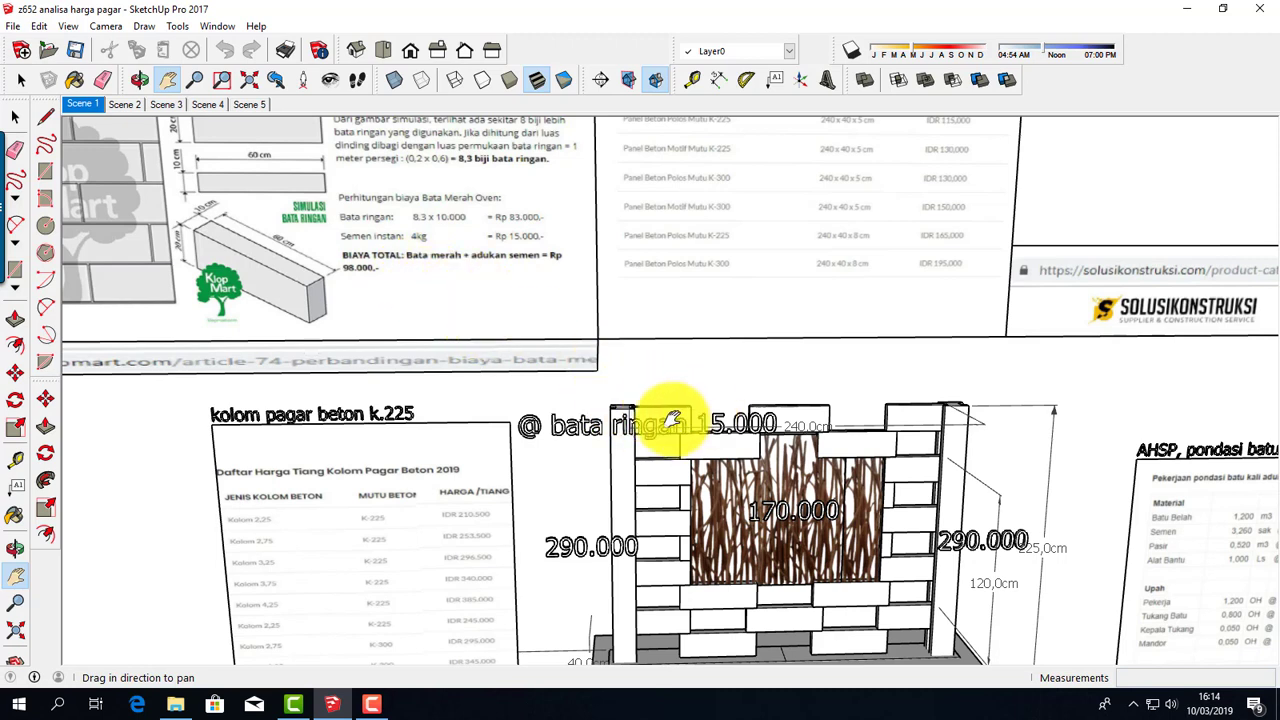
Zoom in and orbit around the fence, ending on a frontal view beside the AHSP foundation table.
{"action": "left_click", "coordinate": [16, 548]}
{"action": "scroll", "coordinate": [752, 525], "scroll_direction": "up", "scroll_amount": 1}
{"action": "scroll", "coordinate": [743, 497], "scroll_direction": "up", "scroll_amount": 1}
{"action": "scroll", "coordinate": [741, 494], "scroll_direction": "up", "scroll_amount": 1}
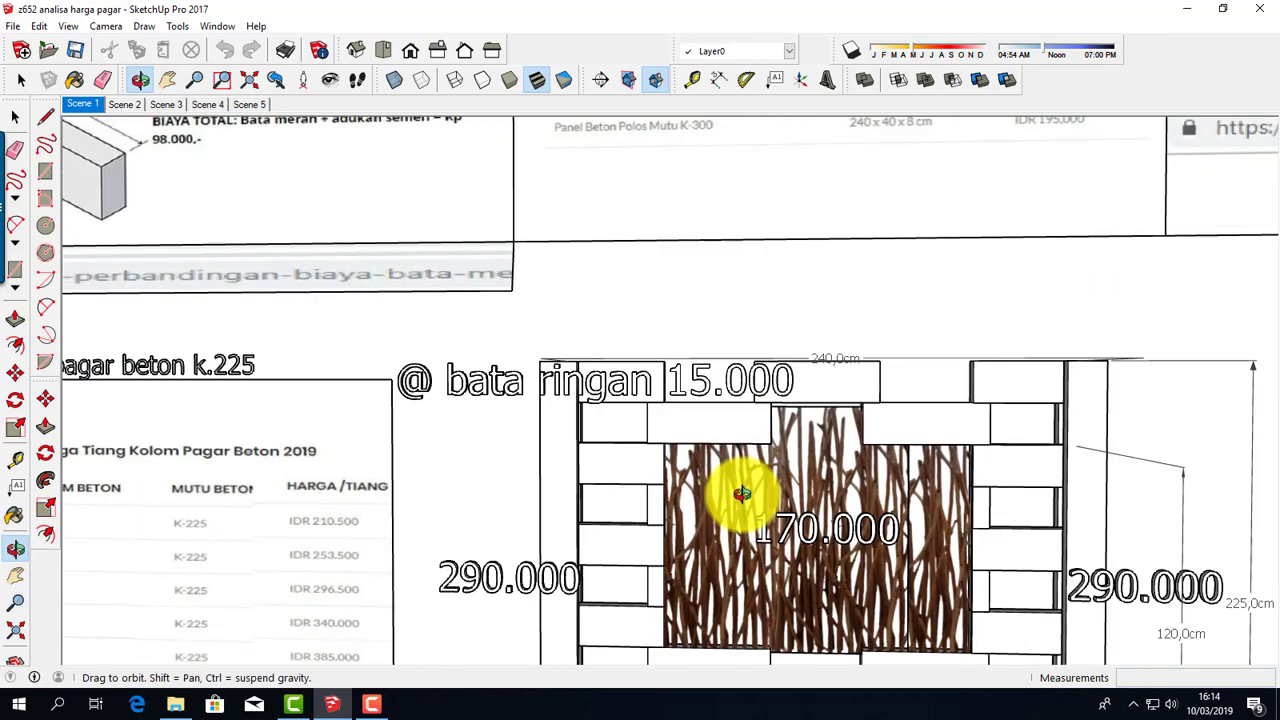
{"action": "scroll", "coordinate": [741, 494], "scroll_direction": "up", "scroll_amount": 1}
{"action": "left_click_drag", "start_coordinate": [680, 514], "coordinate": [671, 509]}
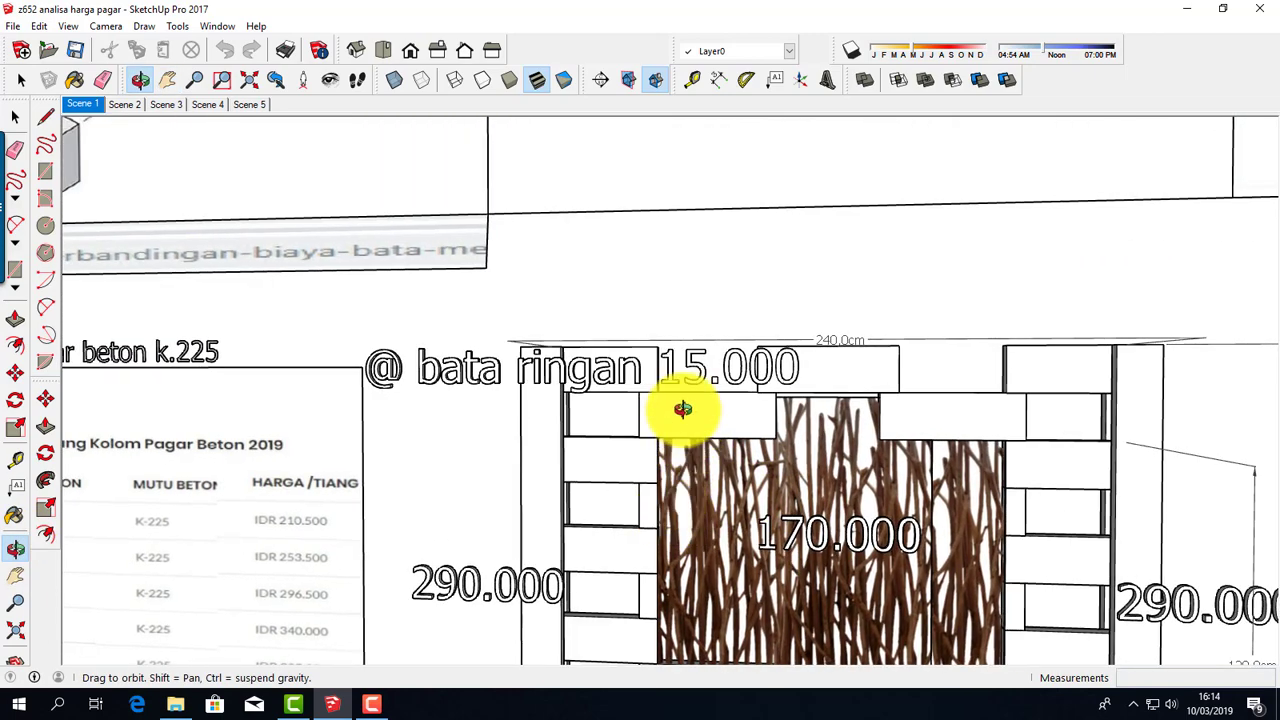
{"action": "mouse_move", "coordinate": [943, 423]}
{"action": "left_mouse_down"}
{"action": "mouse_move", "coordinate": [820, 437]}
{"action": "mouse_move", "coordinate": [952, 442]}
{"action": "mouse_move", "coordinate": [1006, 409]}
{"action": "mouse_move", "coordinate": [814, 423]}
{"action": "mouse_move", "coordinate": [809, 468]}
{"action": "mouse_move", "coordinate": [997, 434]}
{"action": "mouse_move", "coordinate": [834, 434]}
{"action": "mouse_move", "coordinate": [794, 462]}
{"action": "left_mouse_up"}
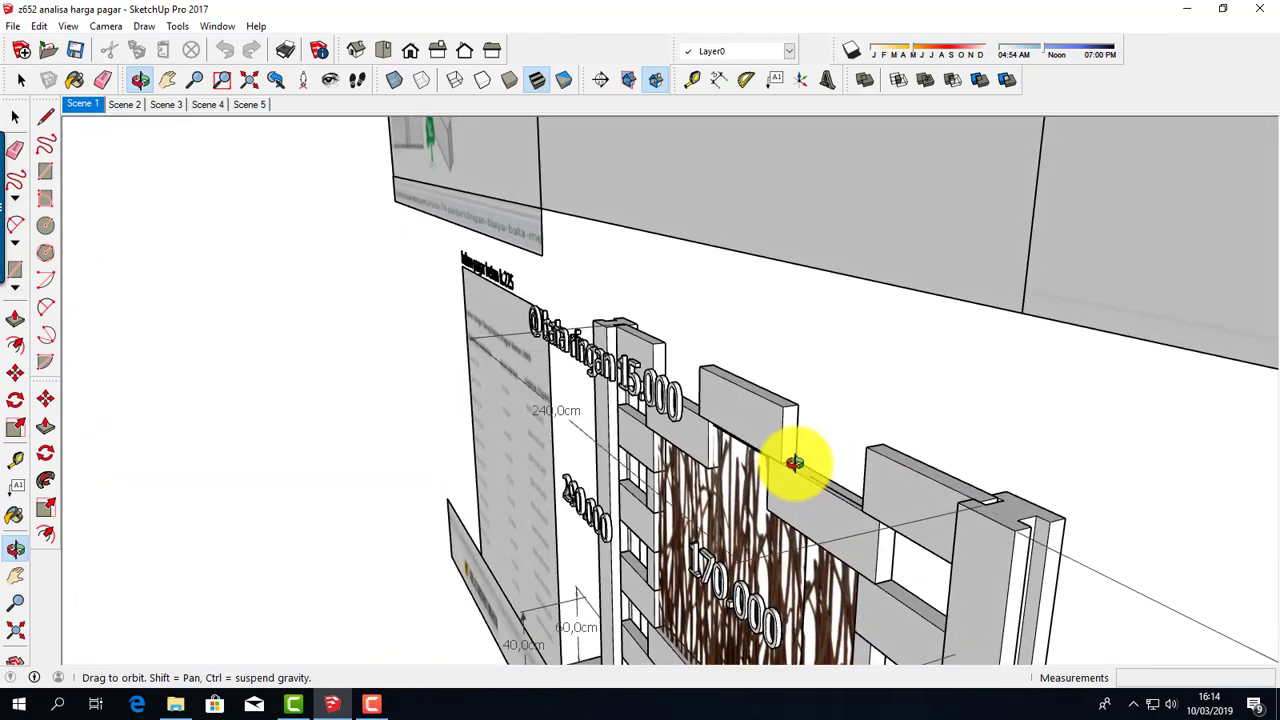
{"action": "mouse_move", "coordinate": [823, 506]}
{"action": "left_mouse_down"}
{"action": "mouse_move", "coordinate": [671, 429]}
{"action": "mouse_move", "coordinate": [674, 457]}
{"action": "mouse_move", "coordinate": [666, 388]}
{"action": "left_mouse_up"}
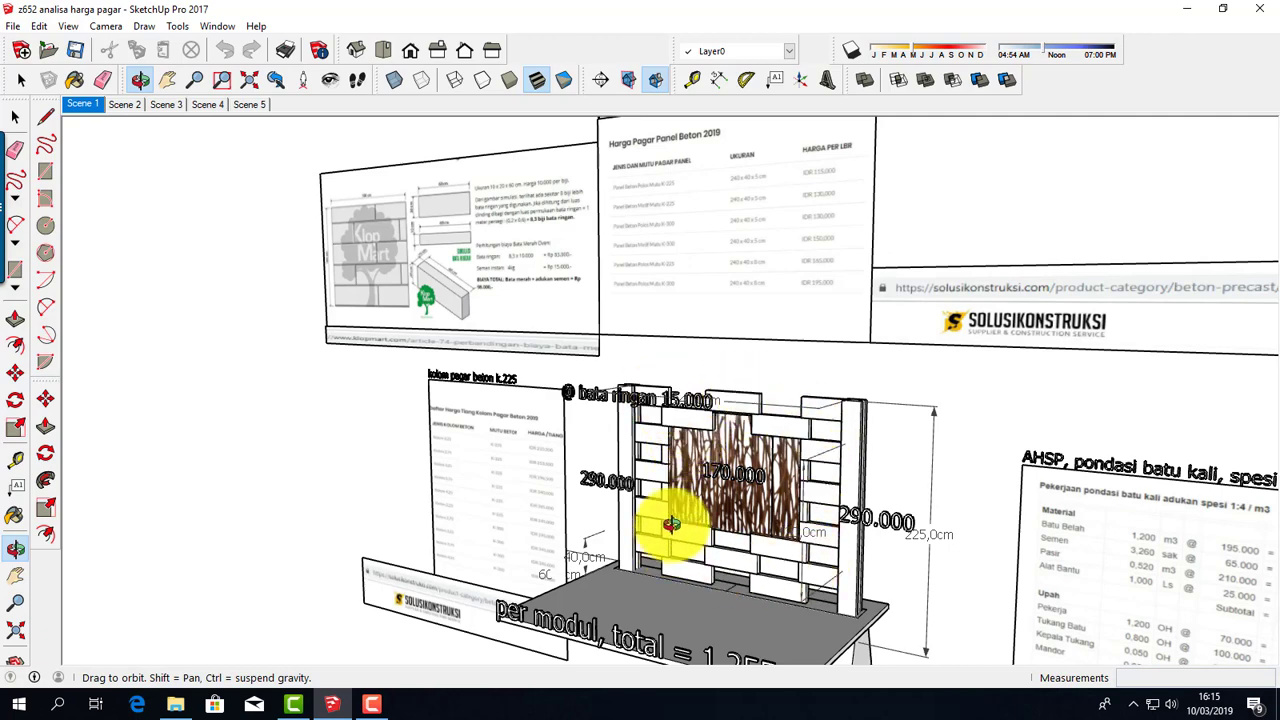
Zoom in and pan to centre the 170.000 twig panel between the 290.000 brick piers.
{"action": "scroll", "coordinate": [765, 505], "scroll_direction": "up", "scroll_amount": 2}
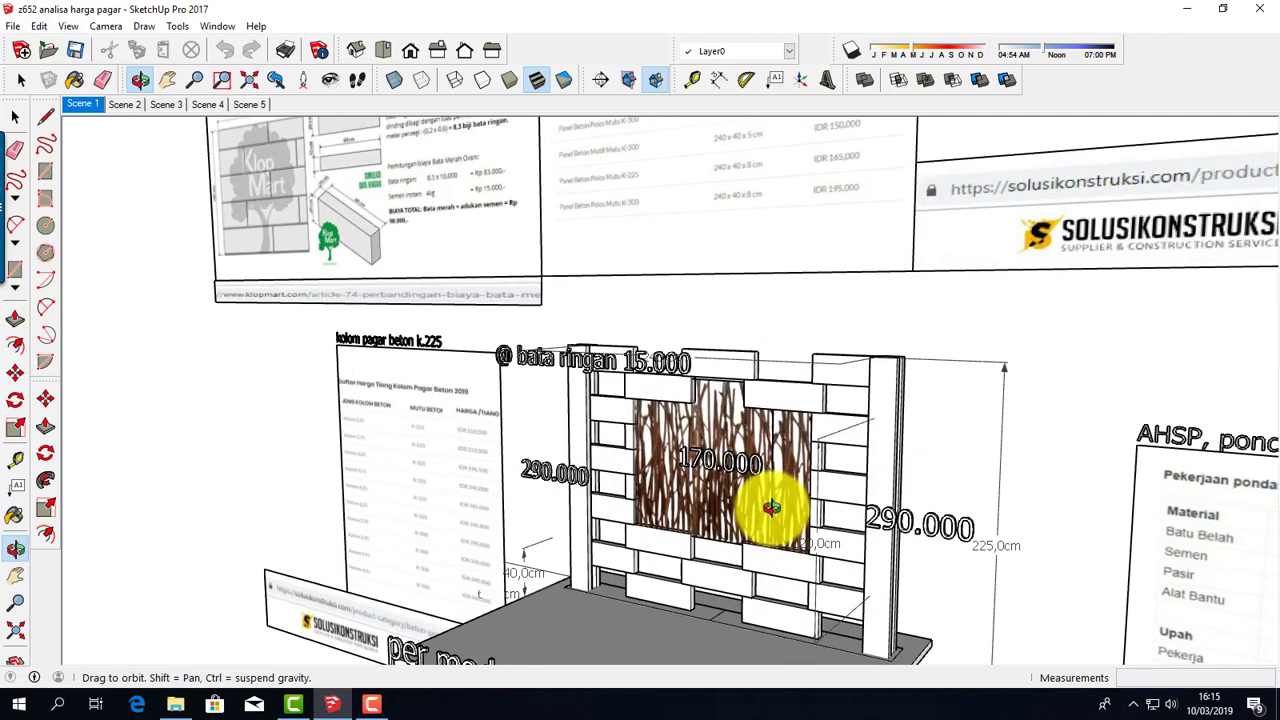
{"action": "scroll", "coordinate": [770, 504], "scroll_direction": "up", "scroll_amount": 1}
{"action": "scroll", "coordinate": [770, 504], "scroll_direction": "up", "scroll_amount": 1}
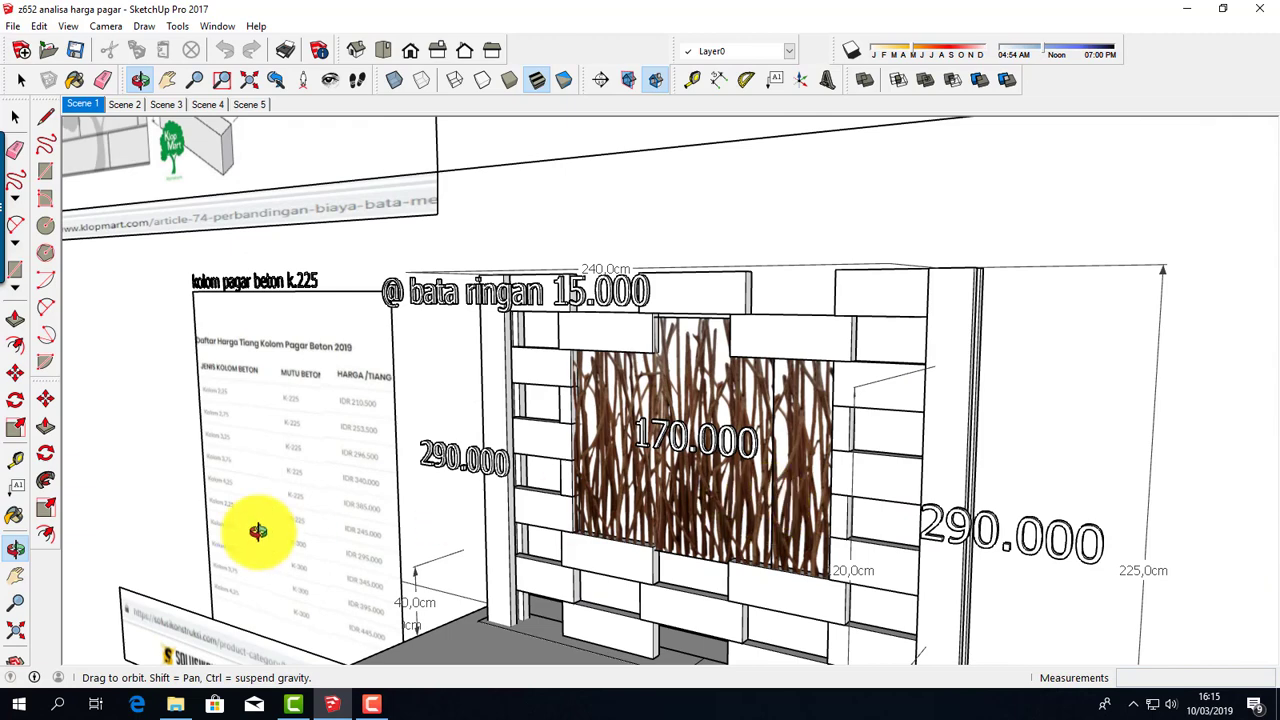
{"action": "left_click", "coordinate": [20, 578]}
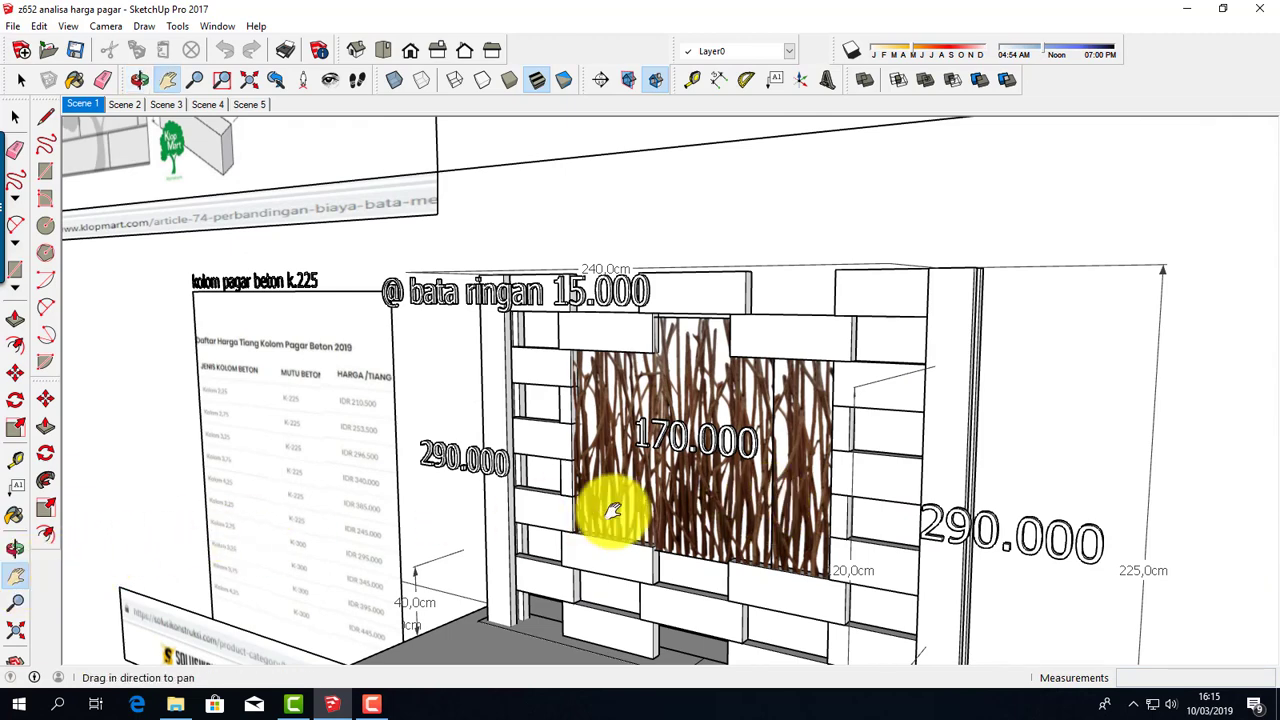
{"action": "mouse_move", "coordinate": [651, 491]}
{"action": "left_mouse_down"}
{"action": "mouse_move", "coordinate": [575, 495]}
{"action": "mouse_move", "coordinate": [570, 410]}
{"action": "left_mouse_up"}
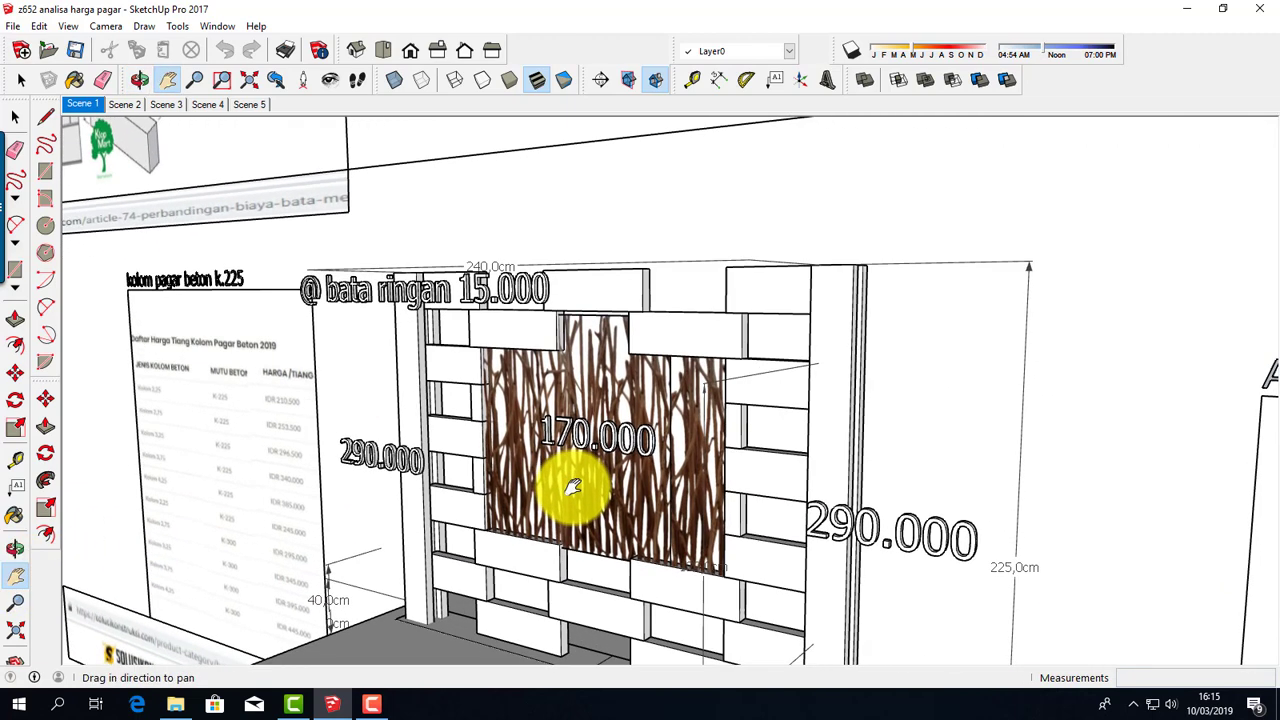
{"action": "left_click_drag", "start_coordinate": [606, 506], "coordinate": [611, 466]}
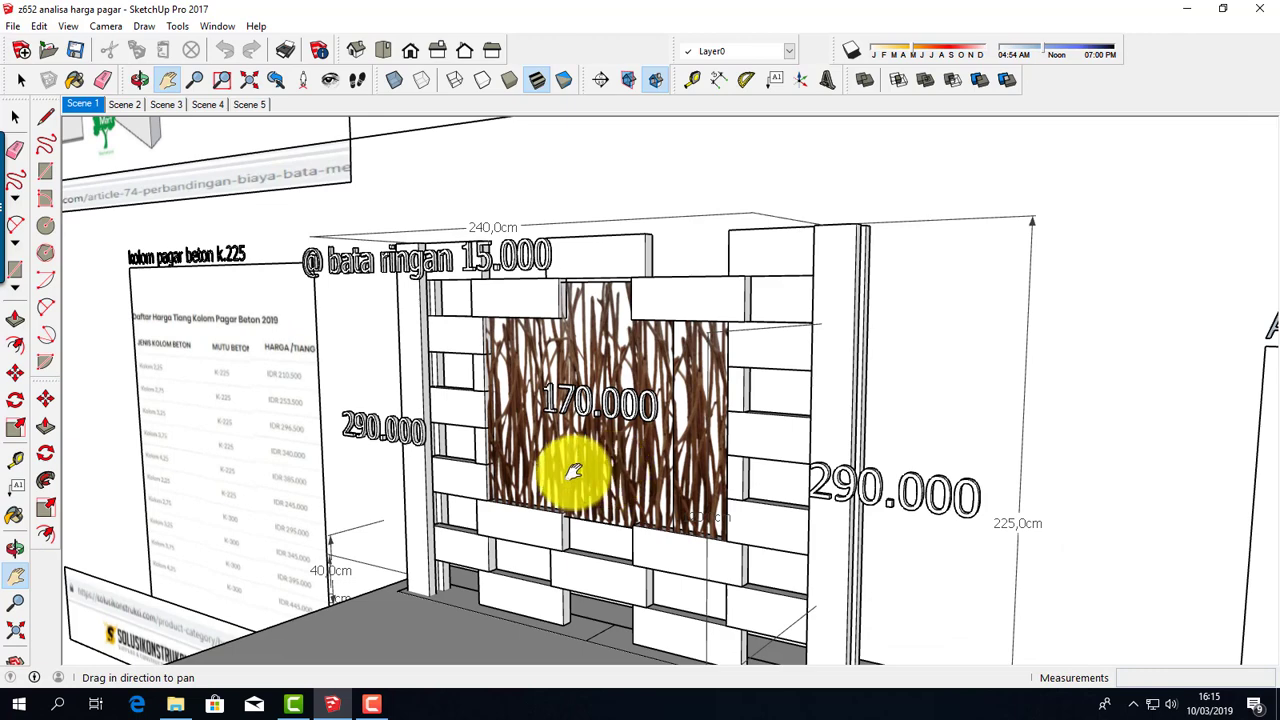
{"action": "scroll", "coordinate": [571, 472], "scroll_direction": "up", "scroll_amount": 1}
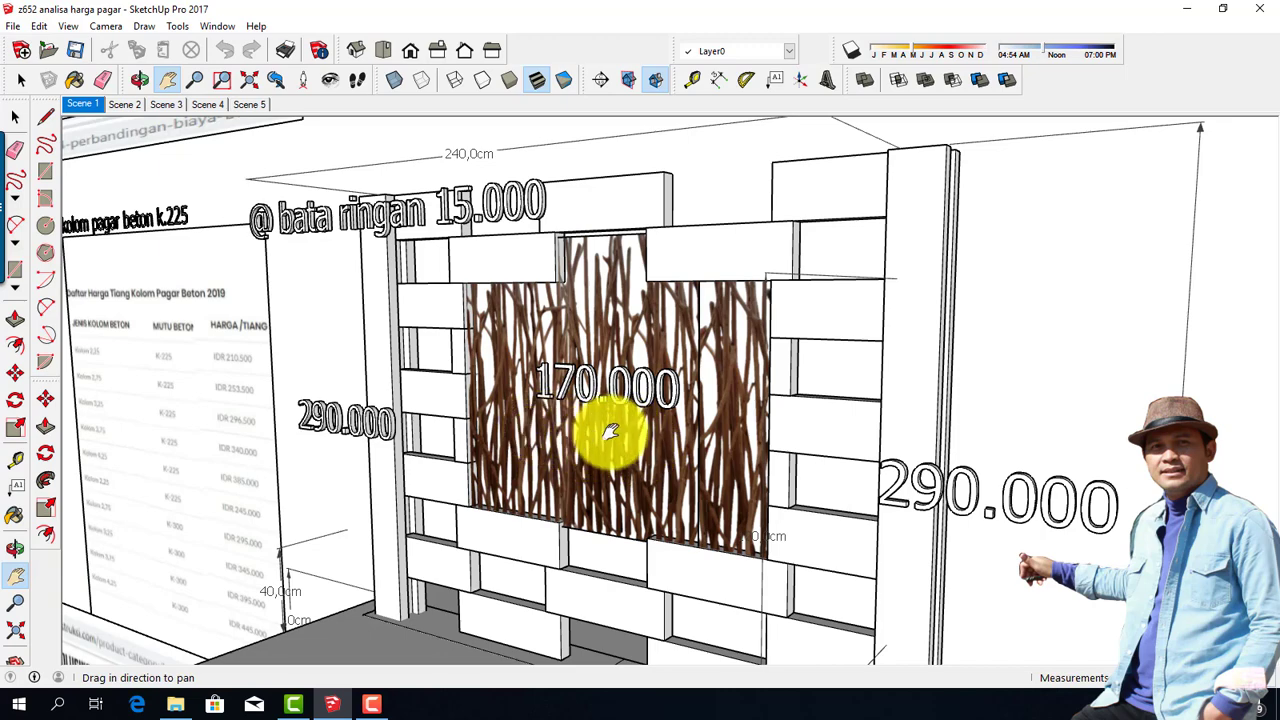
Zoom well out from the twig-panel close-up to see the whole fence module.
{"action": "scroll", "coordinate": [610, 432], "scroll_direction": "down", "scroll_amount": 1}
{"action": "scroll", "coordinate": [610, 432], "scroll_direction": "down", "scroll_amount": 1}
{"action": "scroll", "coordinate": [610, 432], "scroll_direction": "down", "scroll_amount": 2}
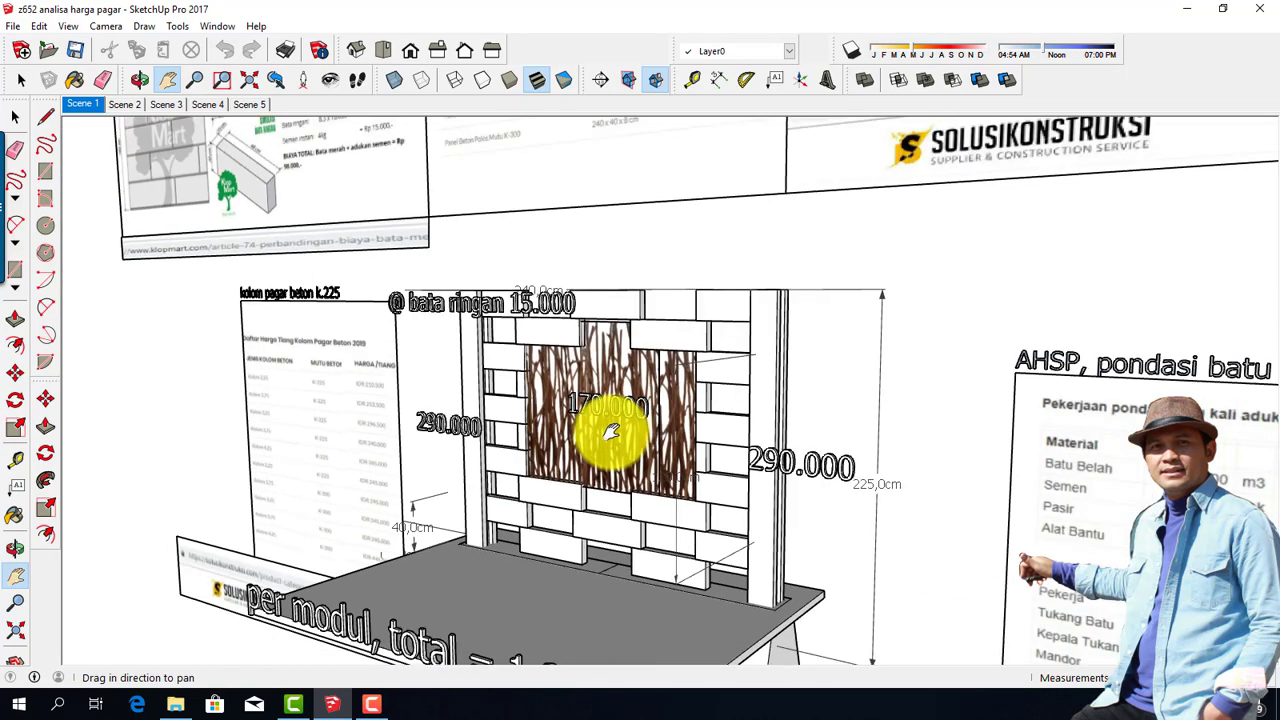
{"action": "scroll", "coordinate": [610, 432], "scroll_direction": "down", "scroll_amount": 1}
{"action": "scroll", "coordinate": [630, 345], "scroll_direction": "down", "scroll_amount": 2}
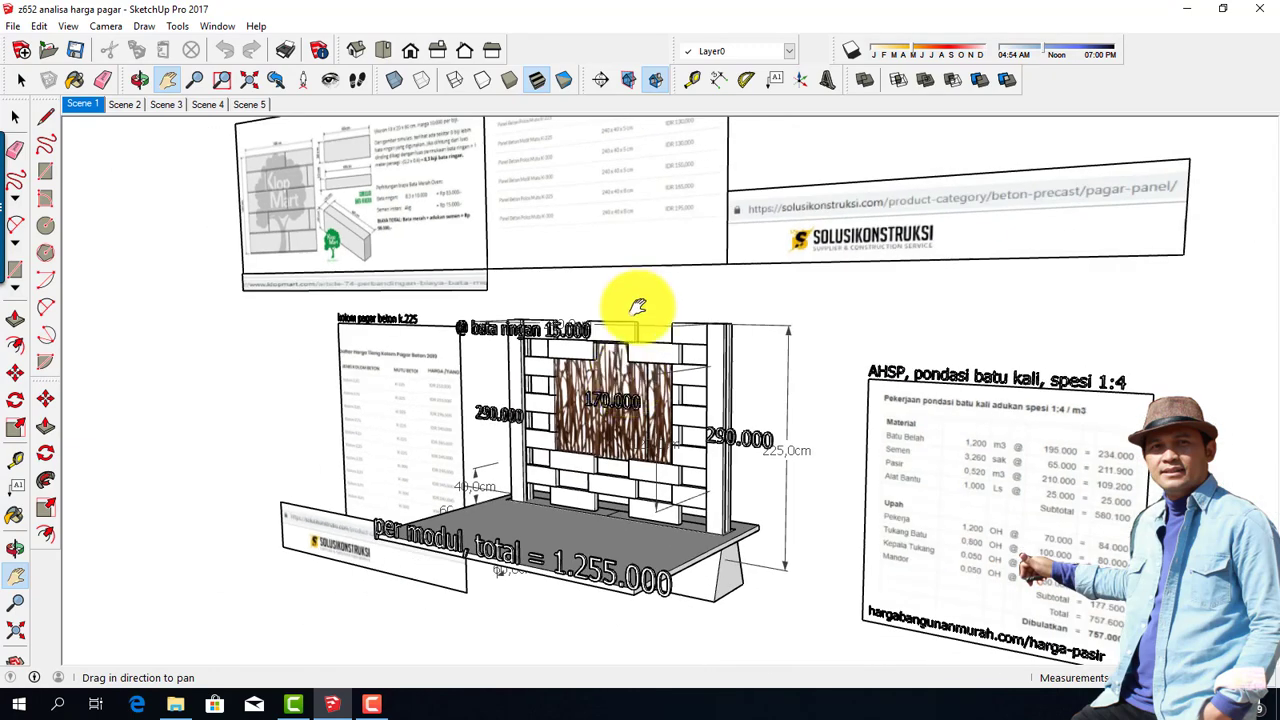
{"action": "scroll", "coordinate": [645, 372], "scroll_direction": "down", "scroll_amount": 1}
{"action": "scroll", "coordinate": [643, 337], "scroll_direction": "up", "scroll_amount": 1}
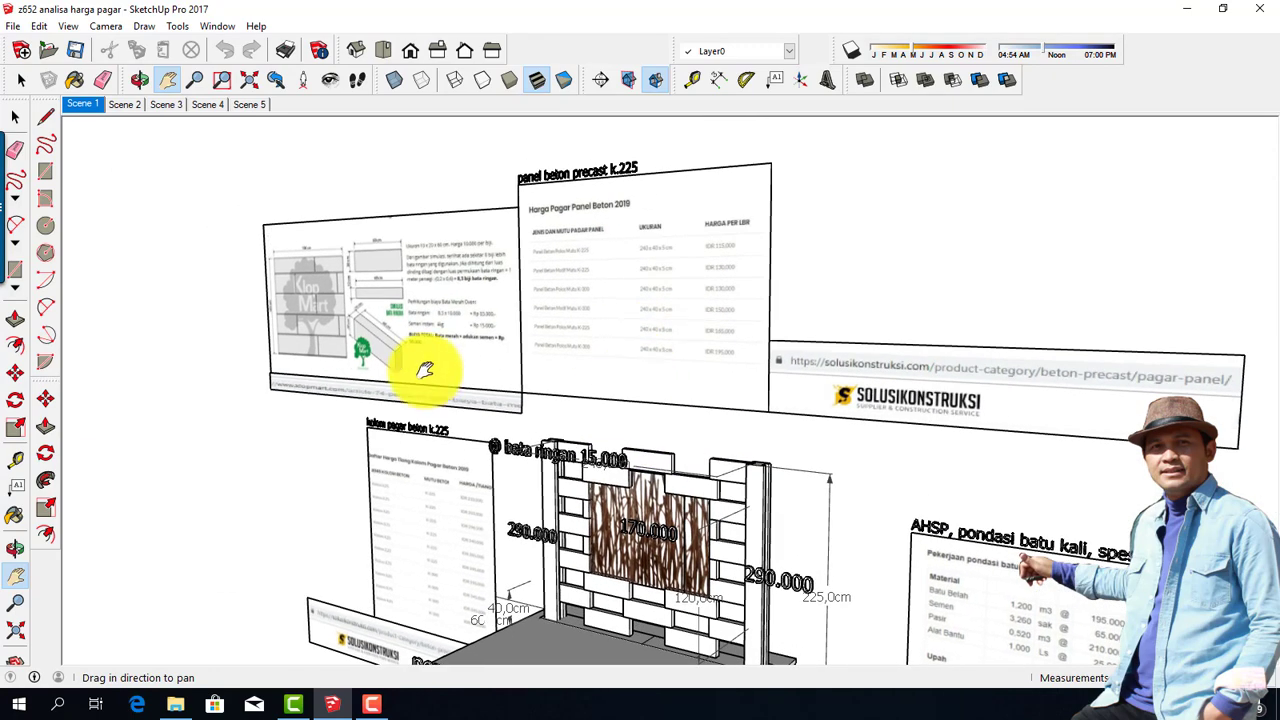
{"action": "scroll", "coordinate": [417, 372], "scroll_direction": "up", "scroll_amount": 2}
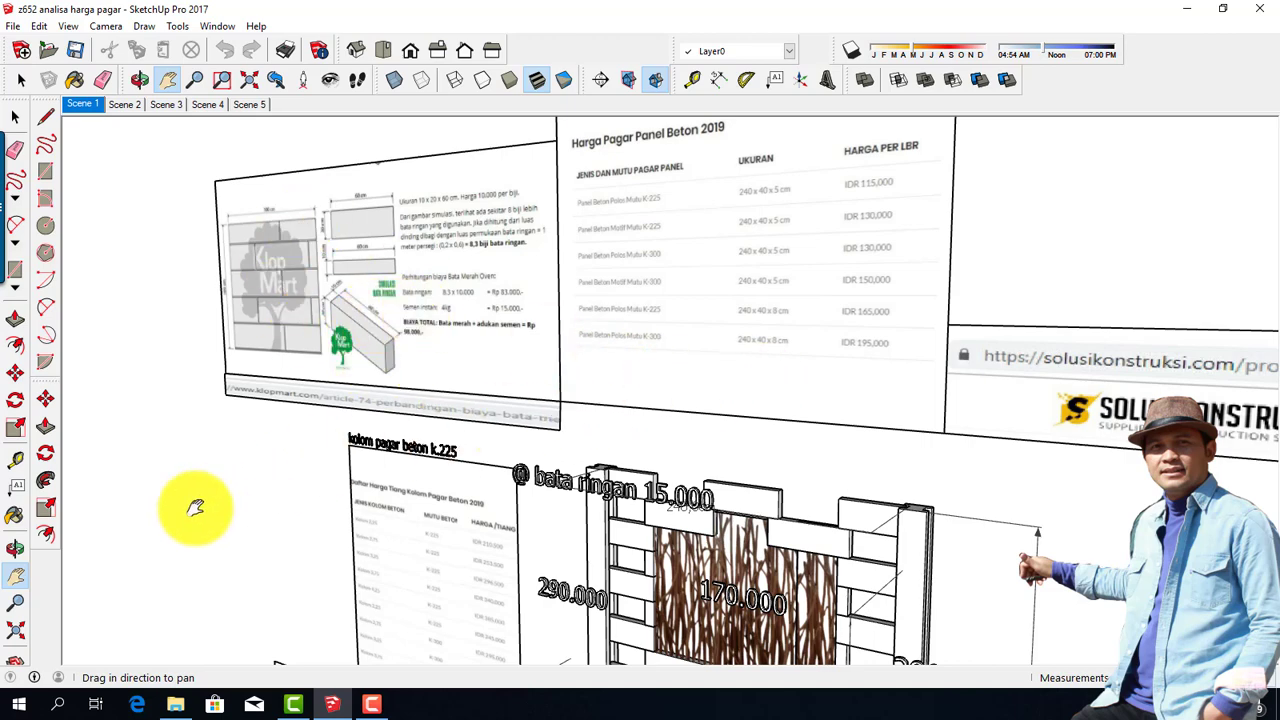
Orbit to a nearly frontal view, then pan and zoom to centre the fence above its 1.255.000 total.
{"action": "left_click", "coordinate": [15, 548]}
{"action": "mouse_move", "coordinate": [596, 533]}
{"action": "left_mouse_down"}
{"action": "mouse_move", "coordinate": [731, 474]}
{"action": "mouse_move", "coordinate": [286, 560]}
{"action": "left_mouse_up"}
{"action": "left_click", "coordinate": [16, 576]}
{"action": "left_click_drag", "start_coordinate": [551, 560], "coordinate": [706, 400]}
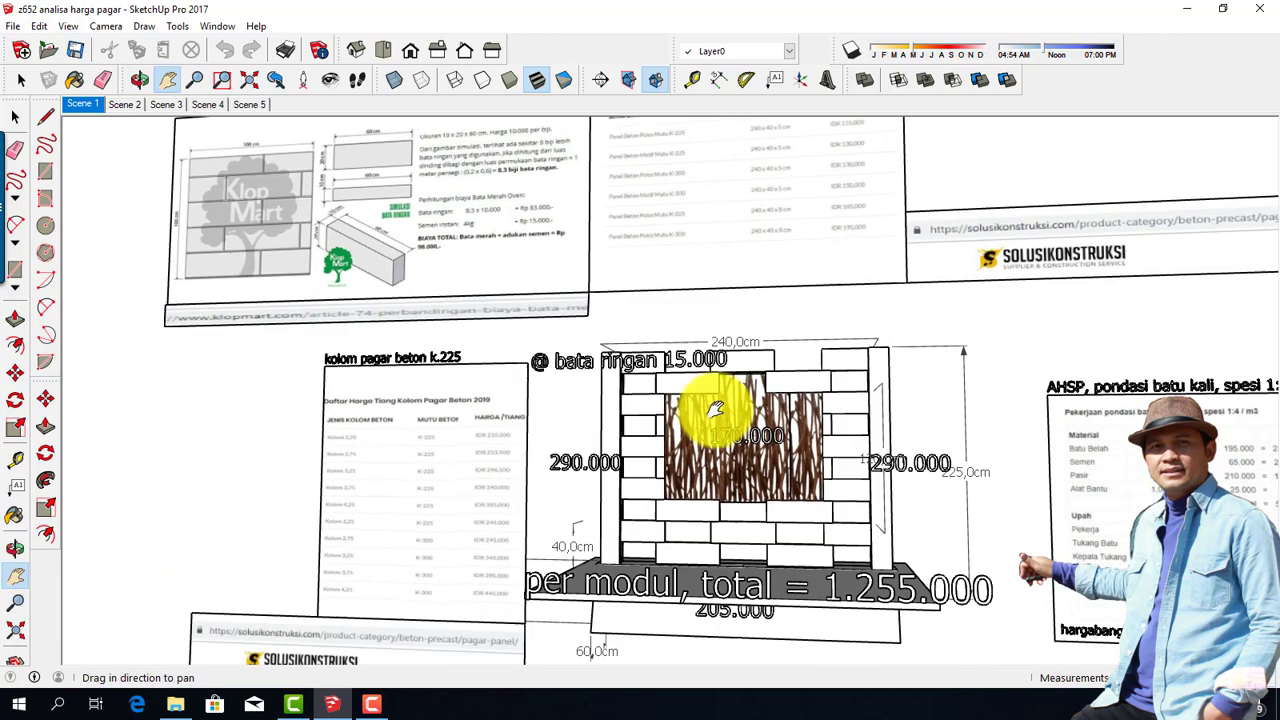
{"action": "left_click_drag", "start_coordinate": [737, 514], "coordinate": [733, 505]}
{"action": "scroll", "coordinate": [733, 505], "scroll_direction": "up", "scroll_amount": 1}
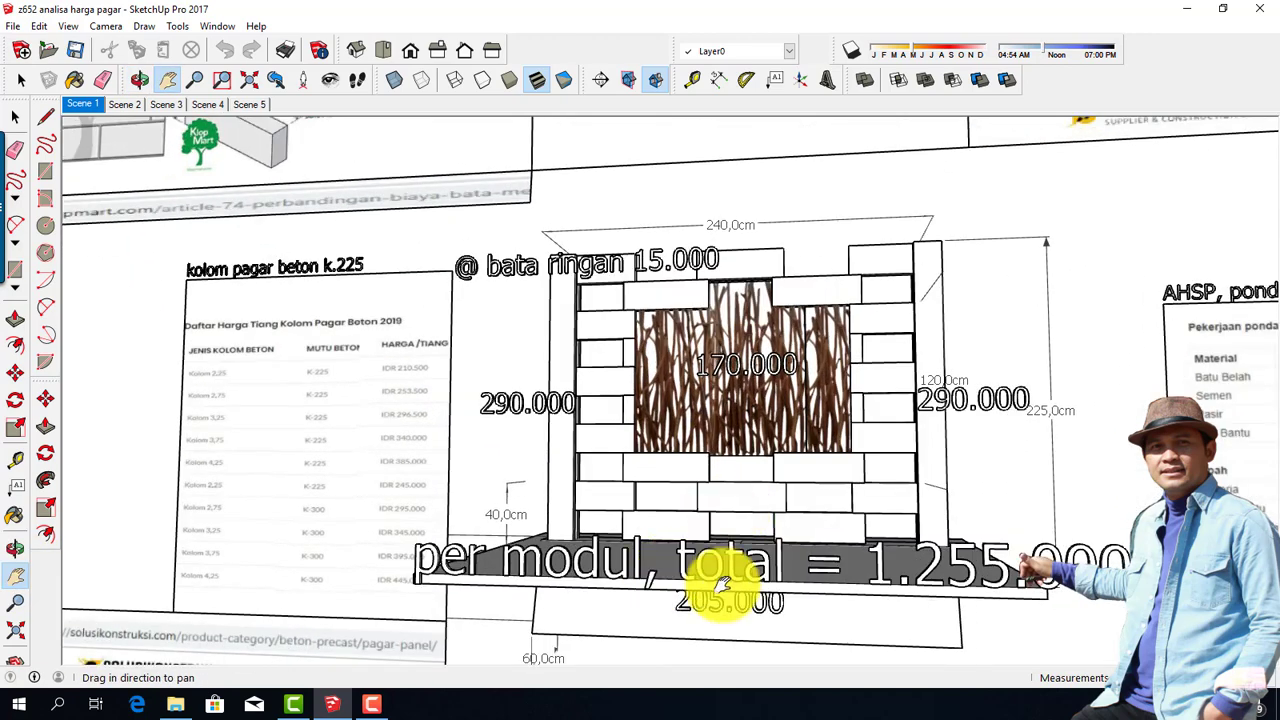